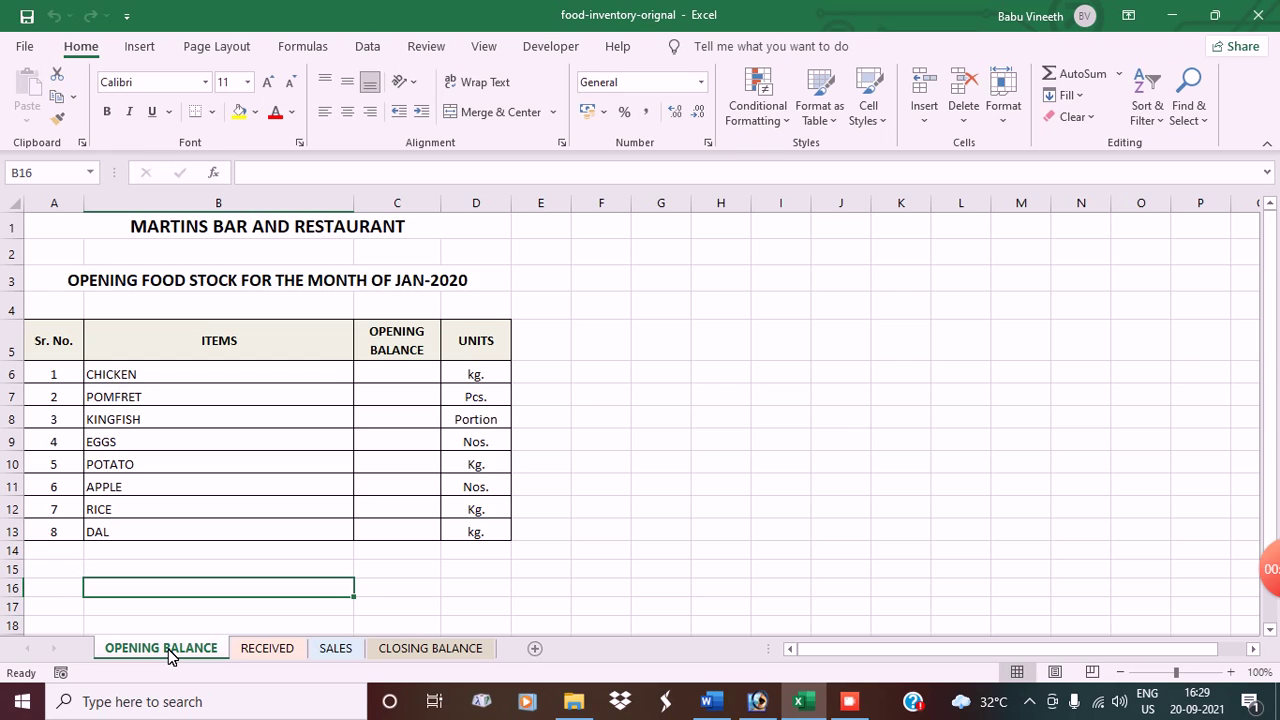
Look through the OPENING BALANCE, RECEIVED, SALES and CLOSING BALANCE sheets to compare their layouts and item lists.
click(270, 658)
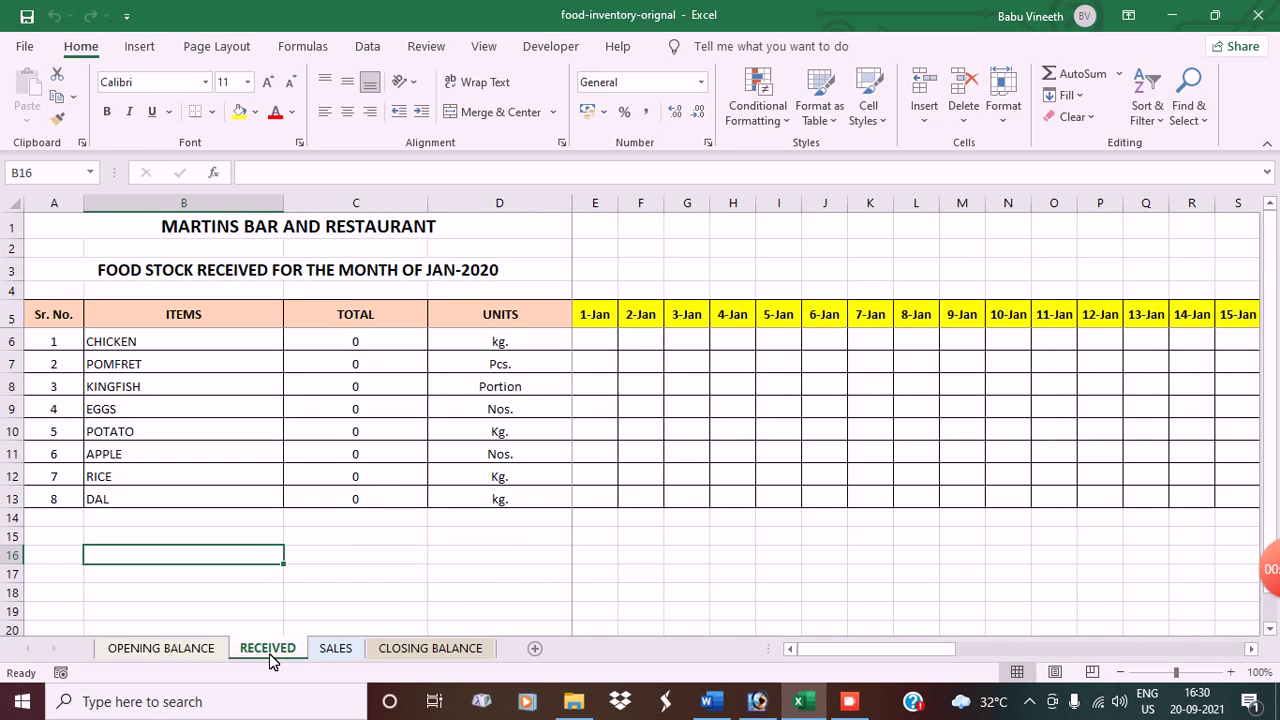
click(340, 652)
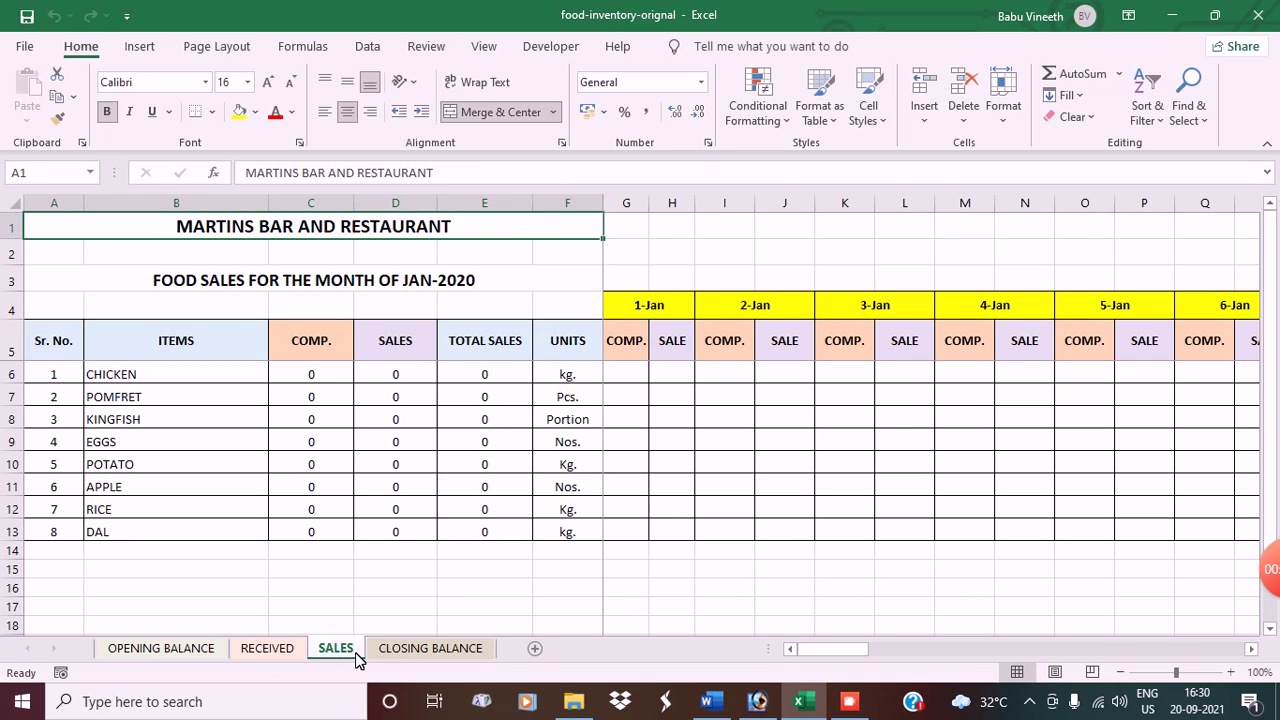
click(377, 653)
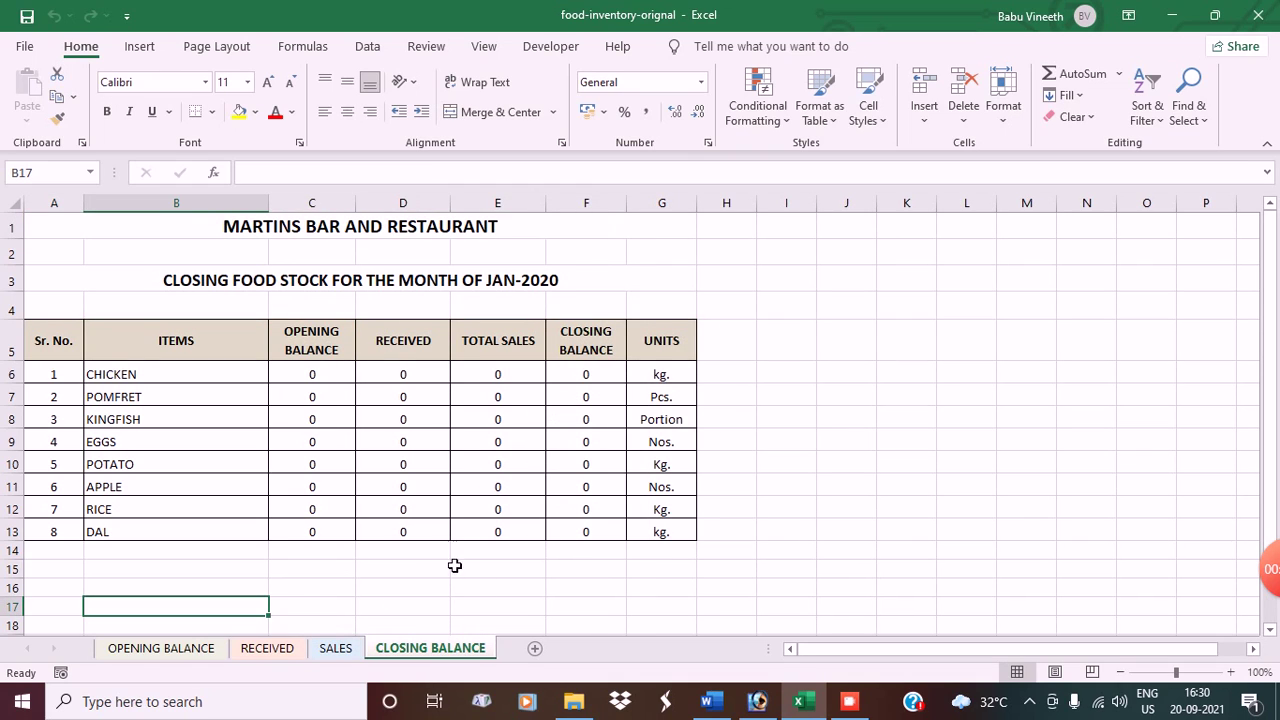
click(176, 658)
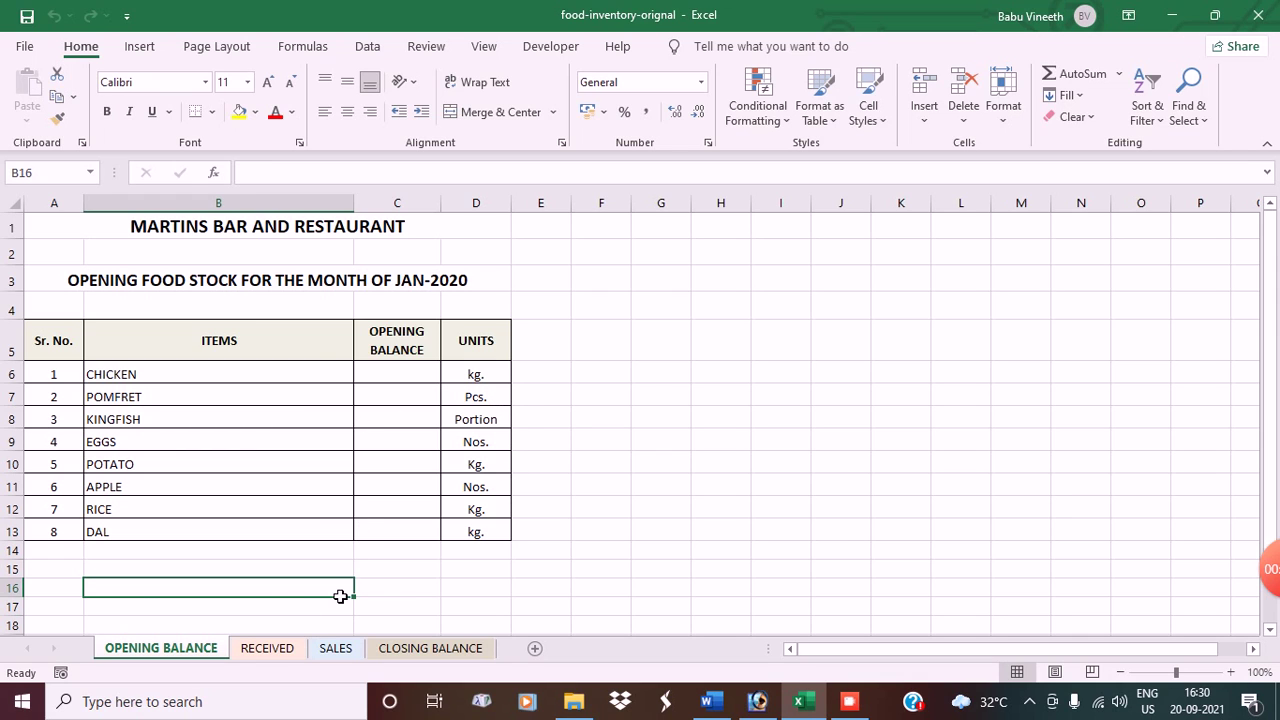
click(283, 650)
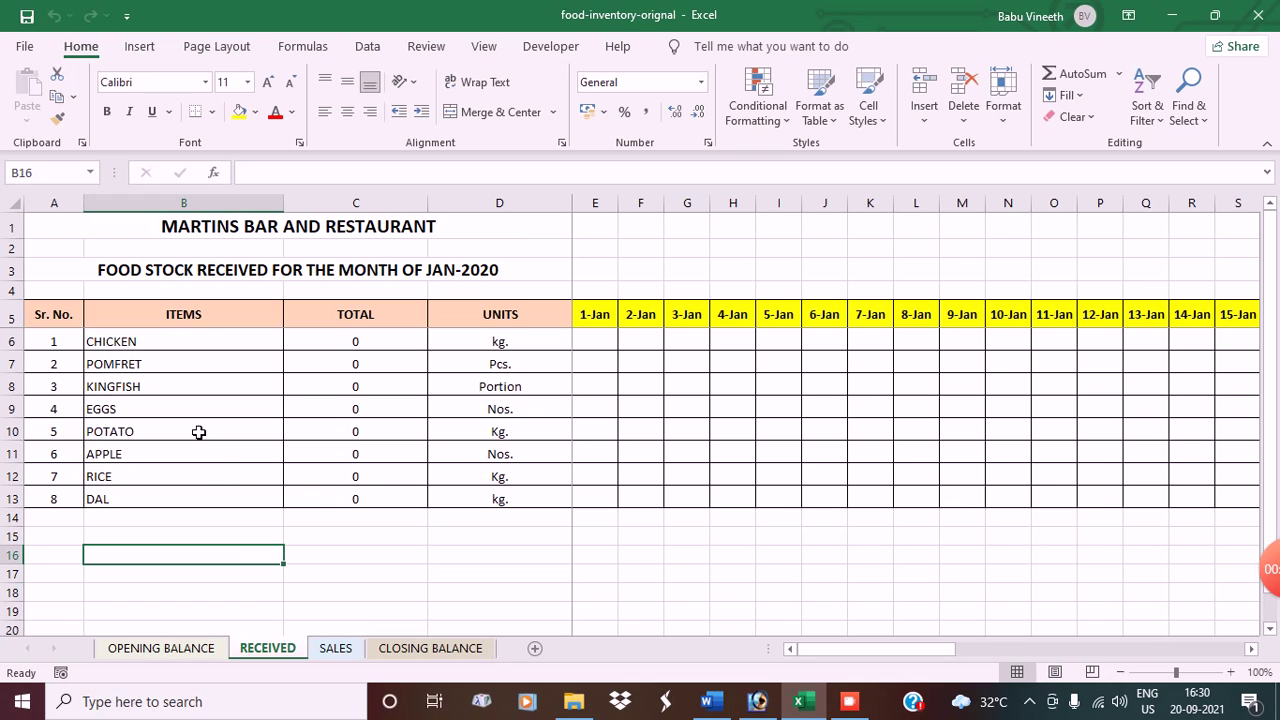
click(181, 650)
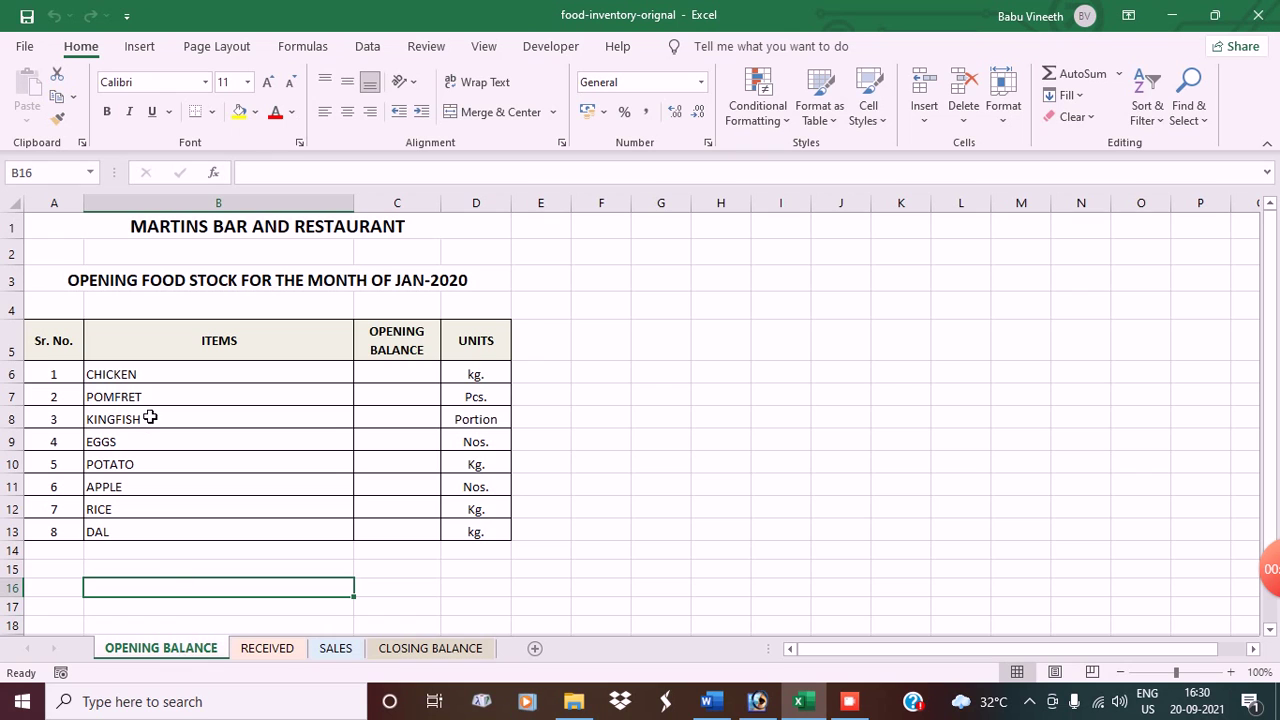
click(264, 651)
click(345, 652)
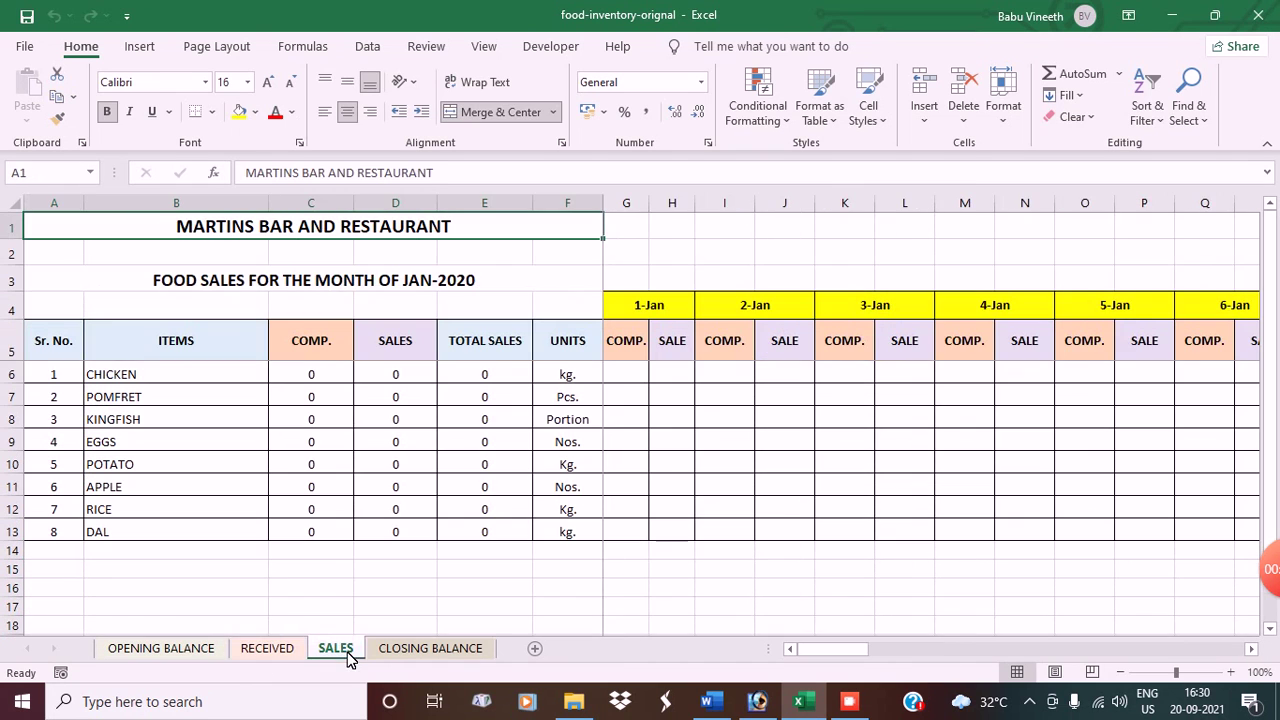
click(418, 652)
click(183, 650)
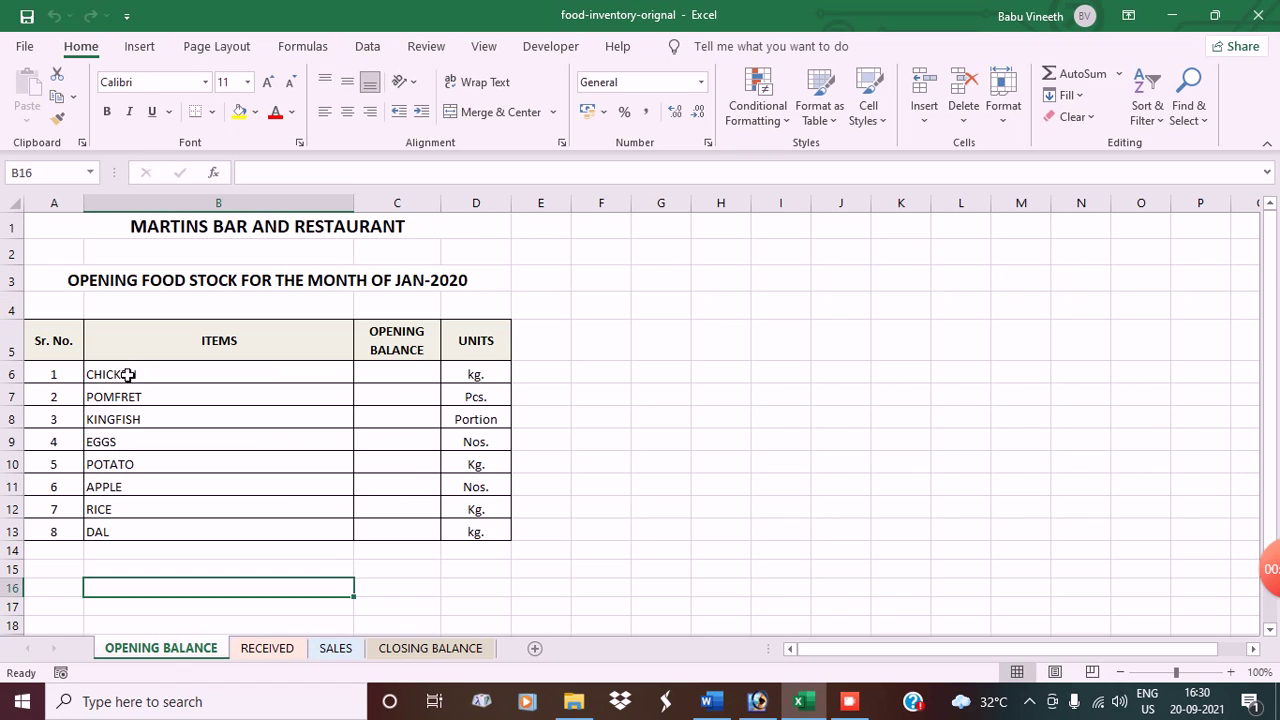
Examine the Chicken total formula on the RECEIVED sheet and the range of dates it sums.
click(268, 650)
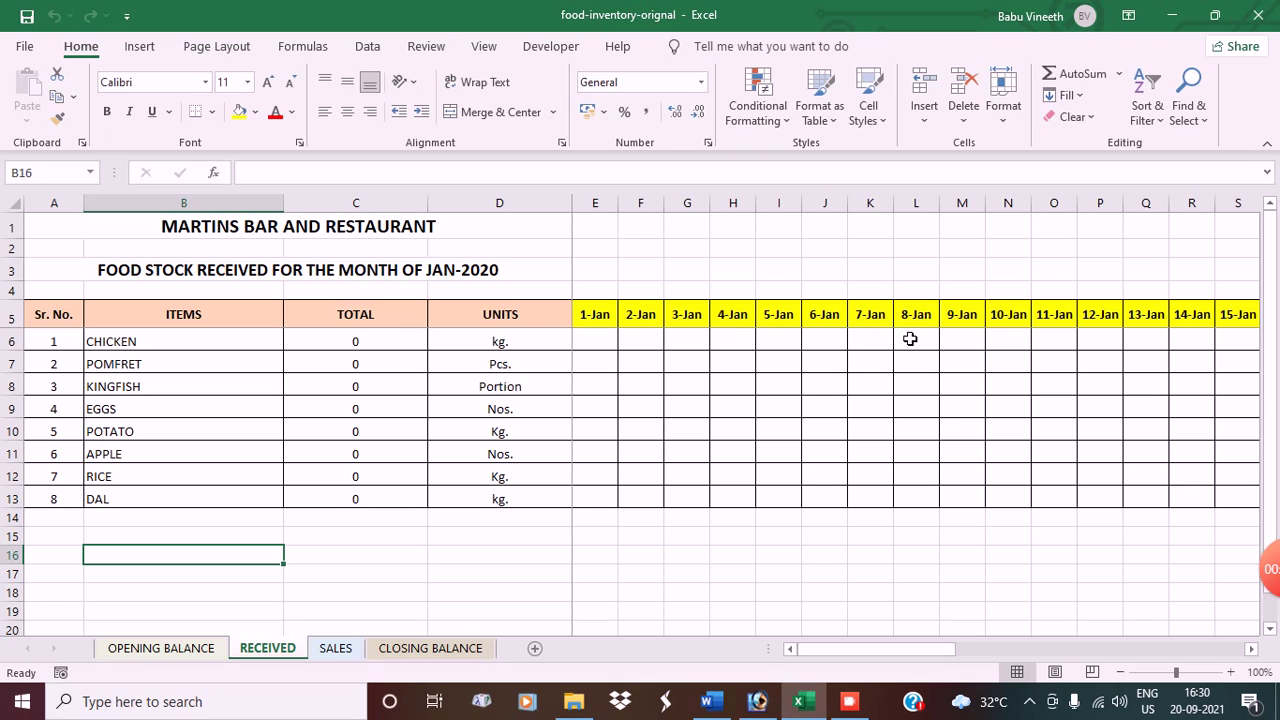
click(375, 349)
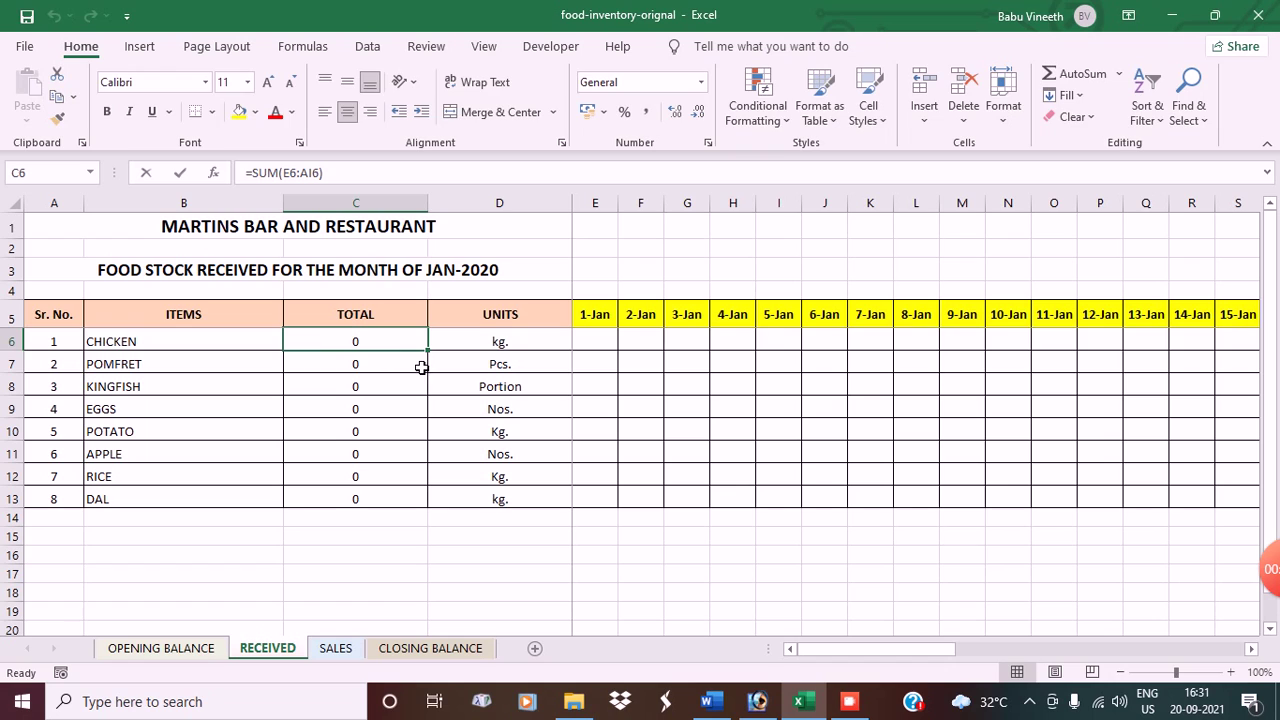
key(F2)
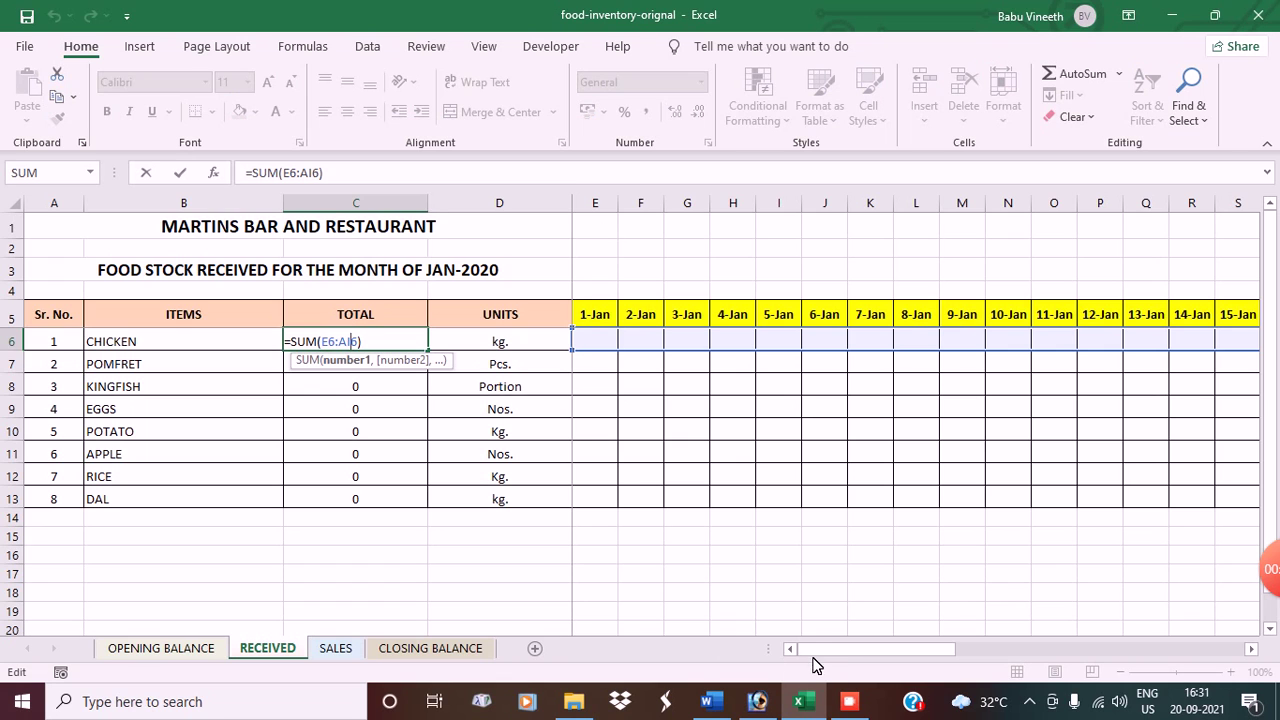
drag(824, 649, 1135, 649)
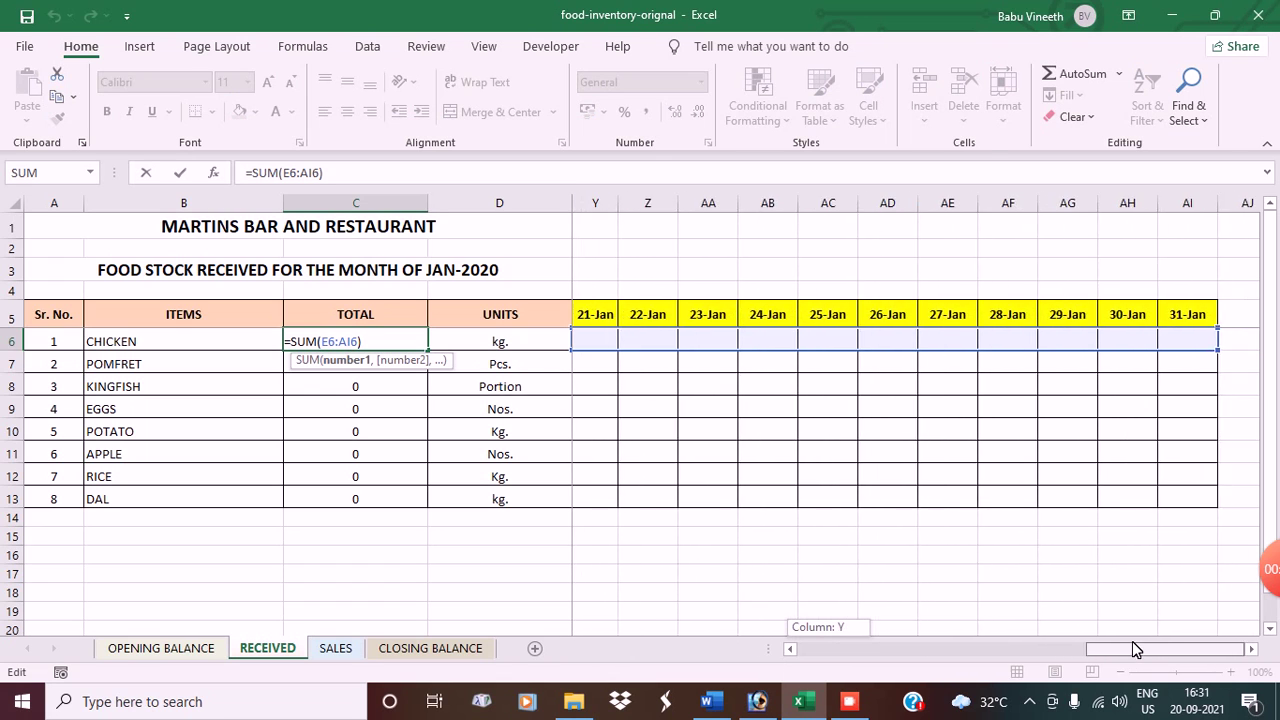
drag(1164, 604, 1170, 580)
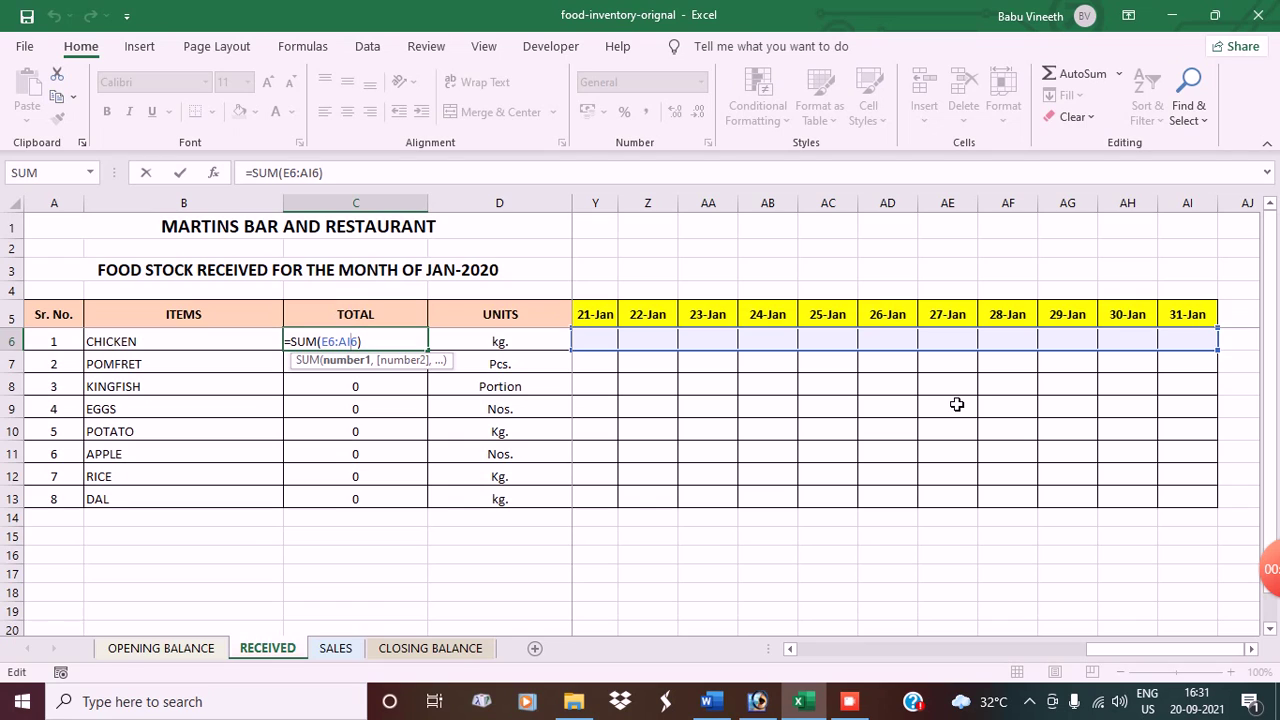
key(Return)
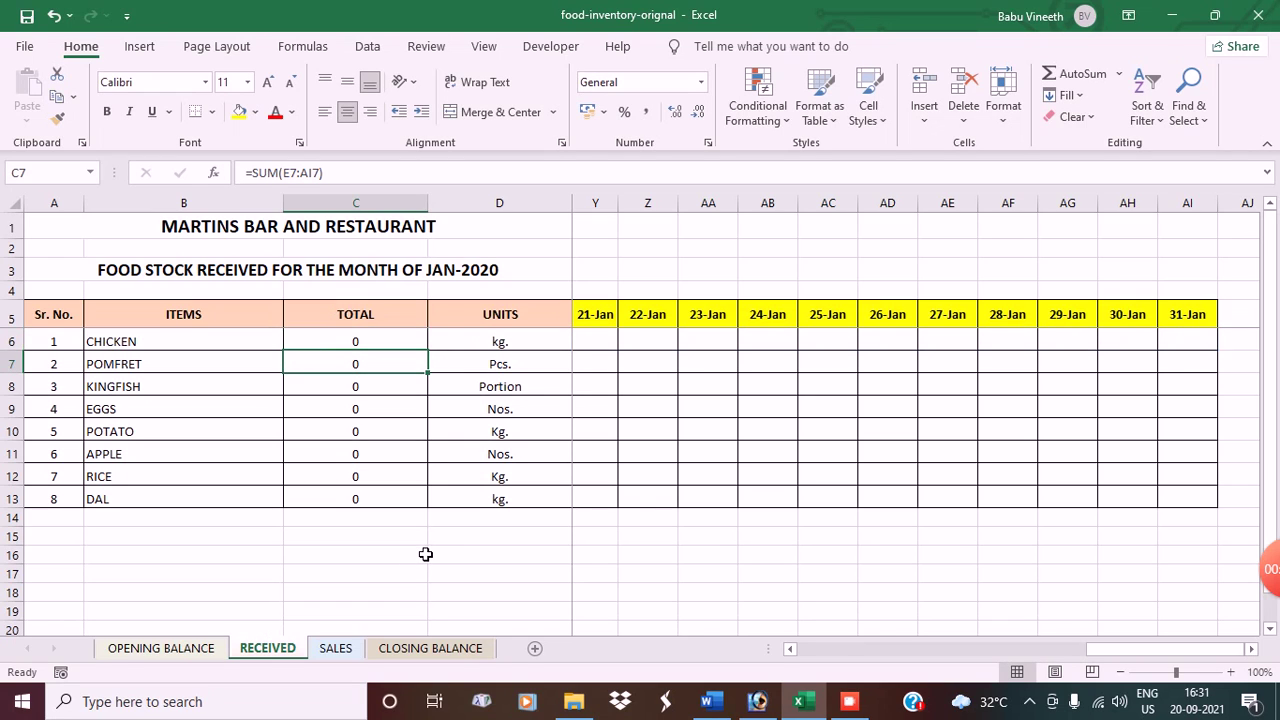
click(374, 343)
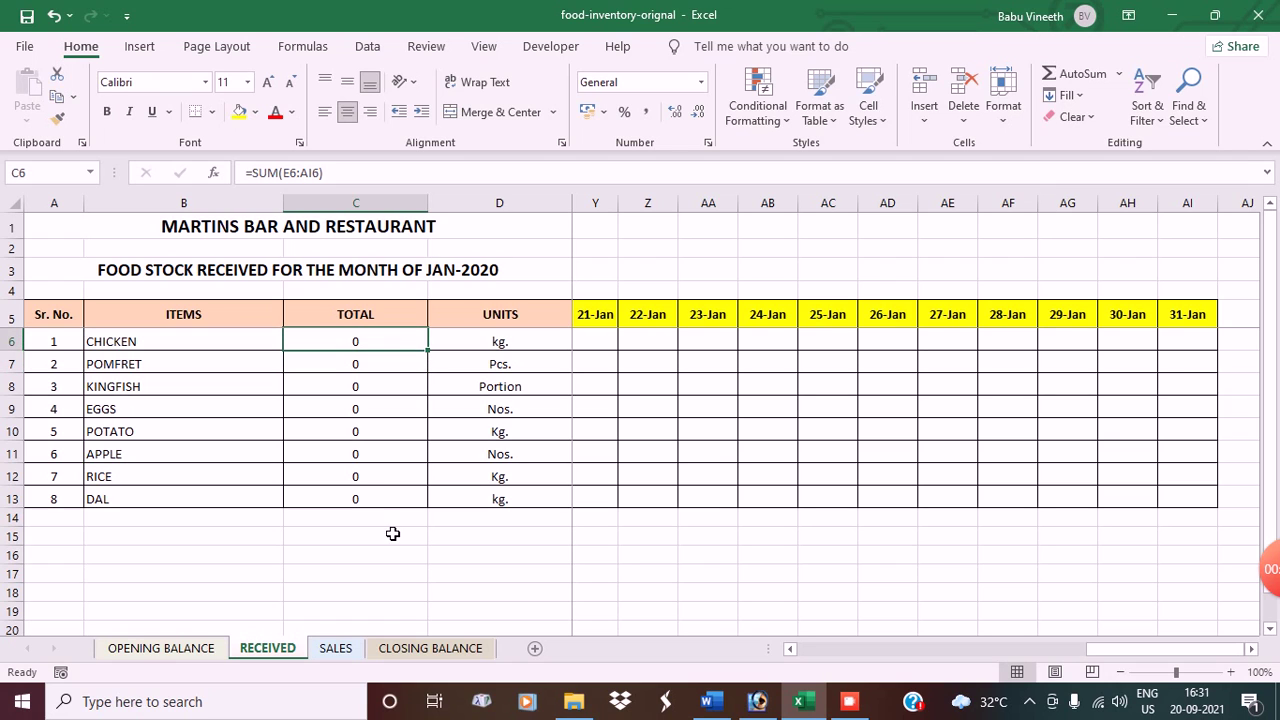
Examine the COMP., SALES and TOTAL SALES formulas in the Chicken row of the SALES sheet.
click(336, 649)
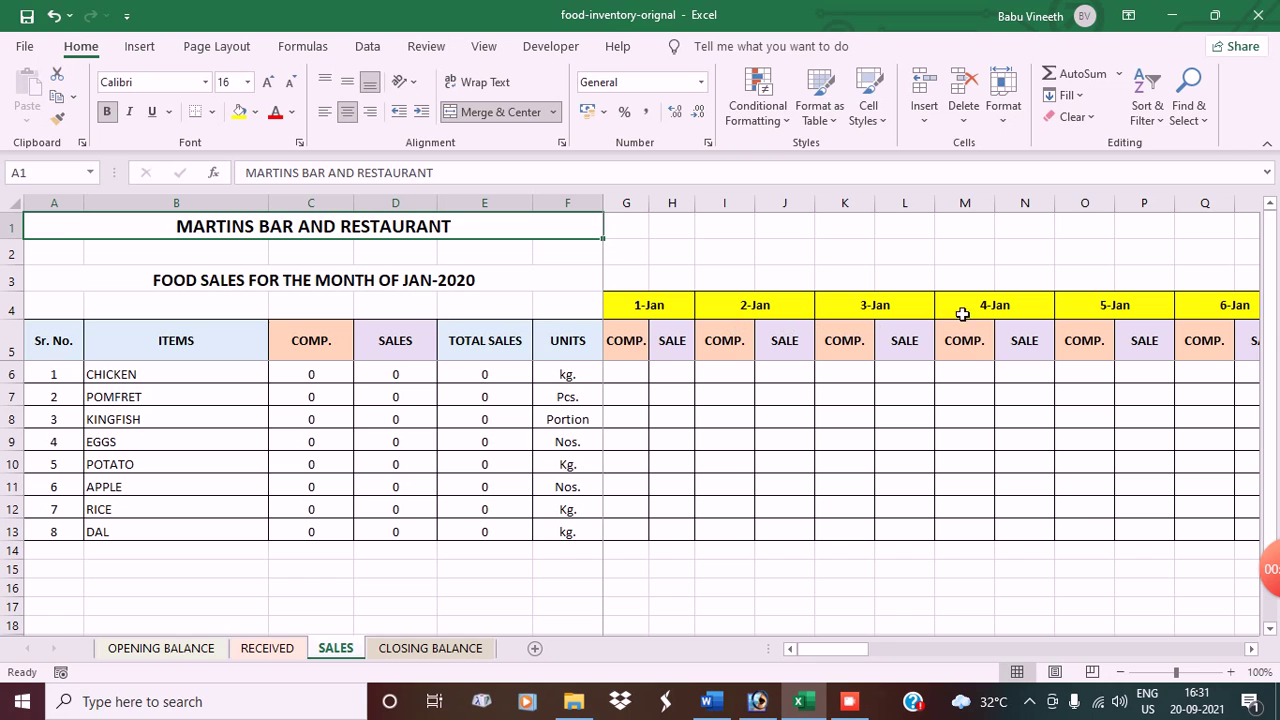
drag(853, 656, 713, 659)
double_click(318, 379)
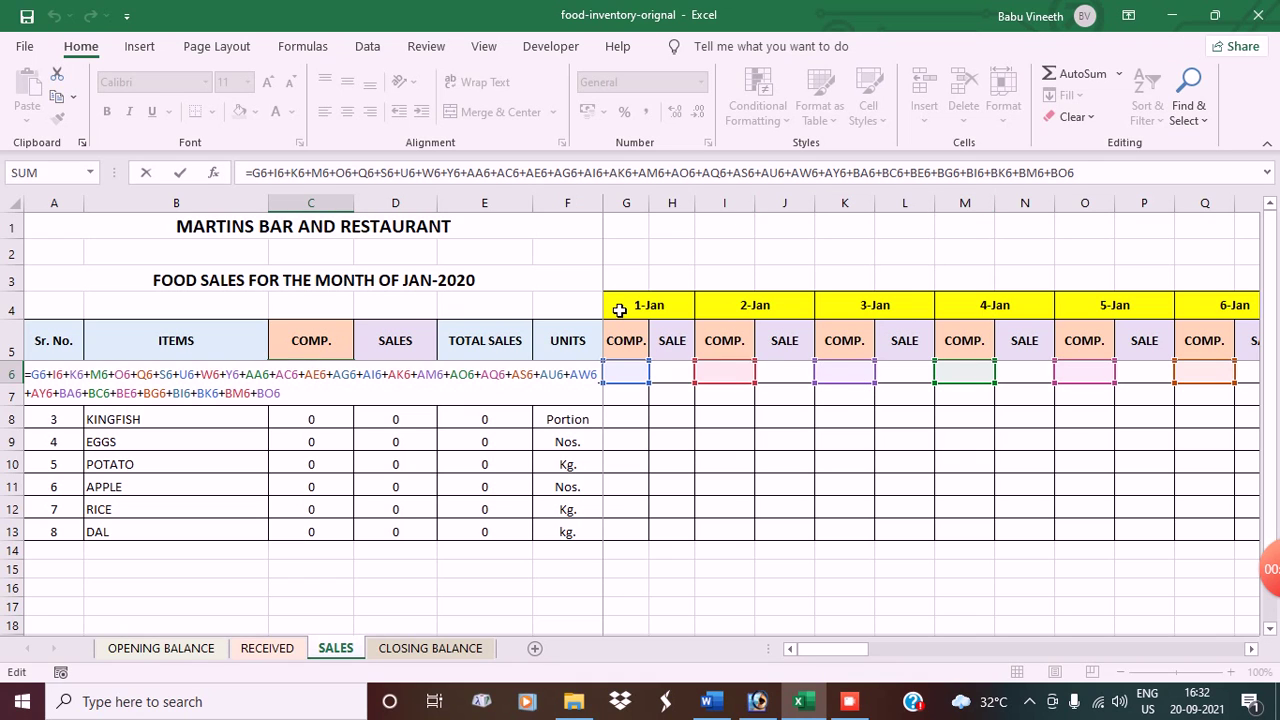
key(Return)
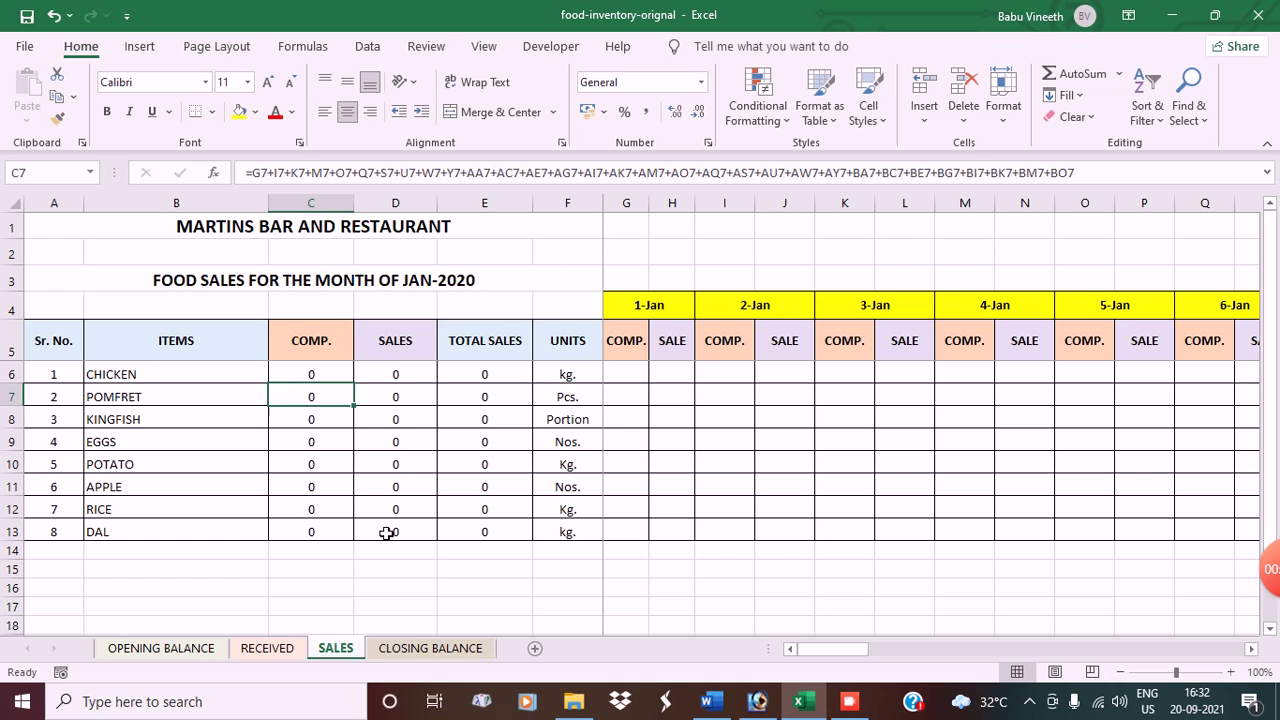
double_click(408, 375)
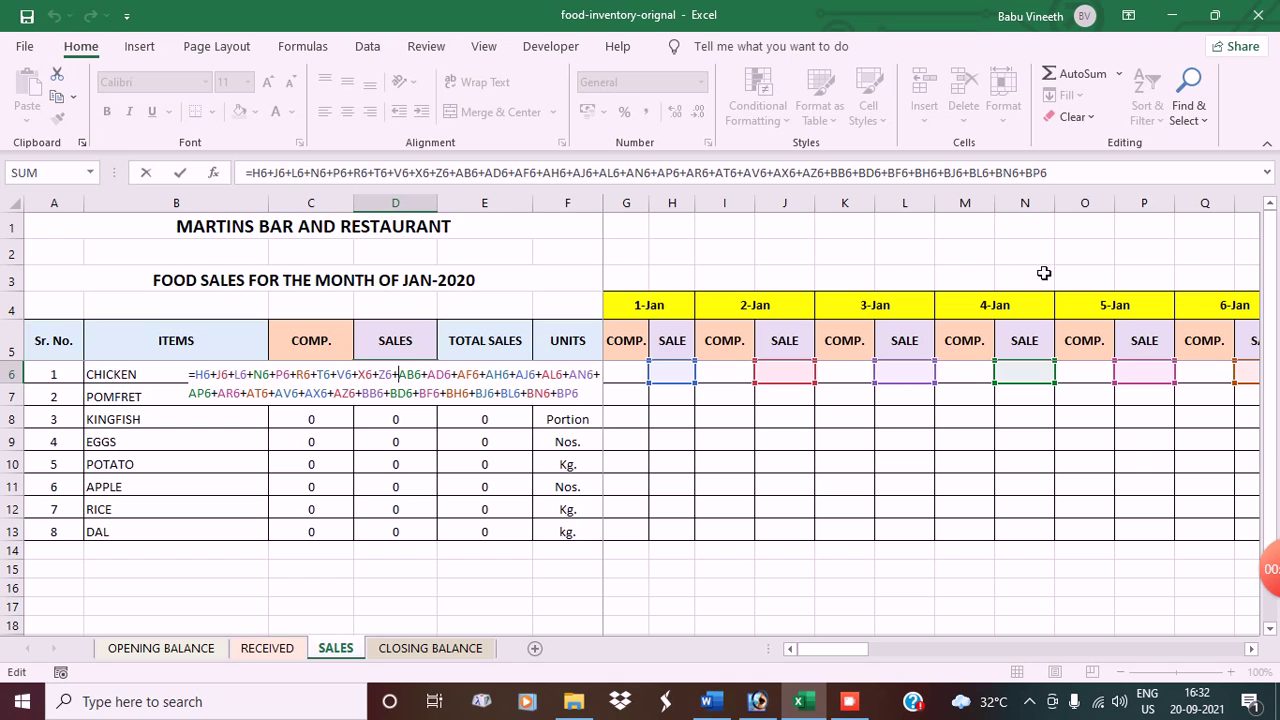
key(Return)
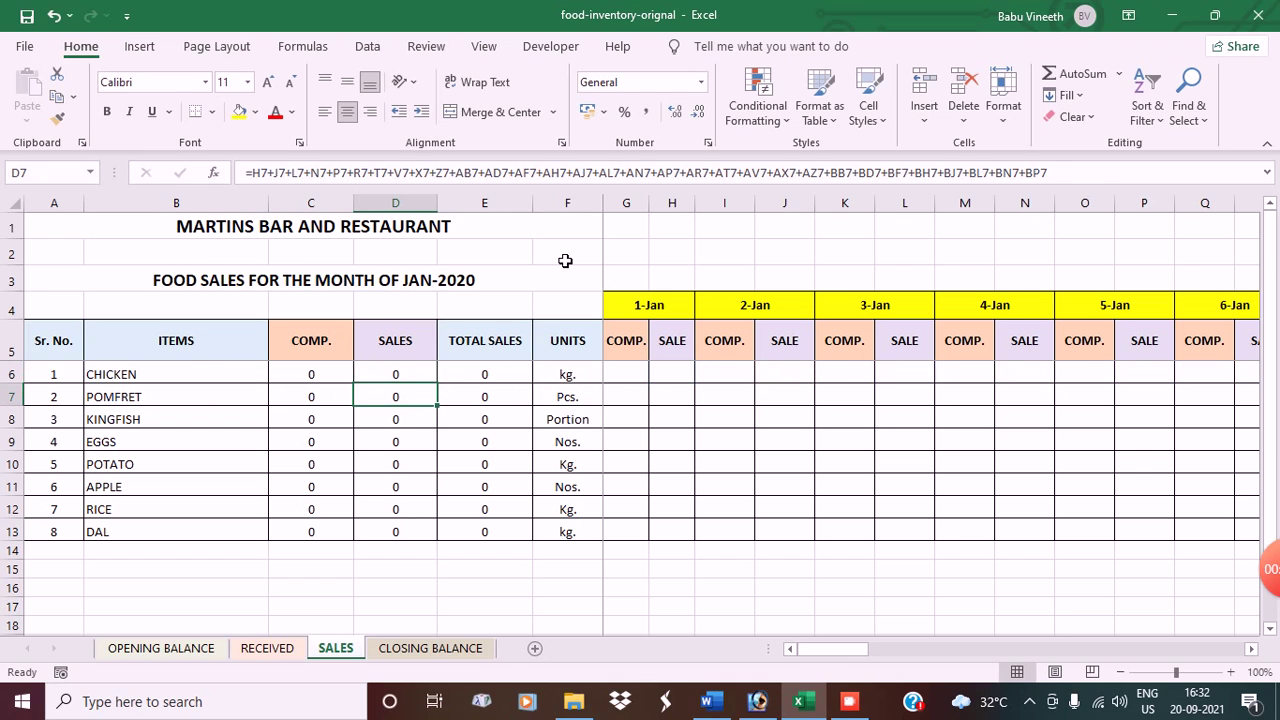
click(512, 383)
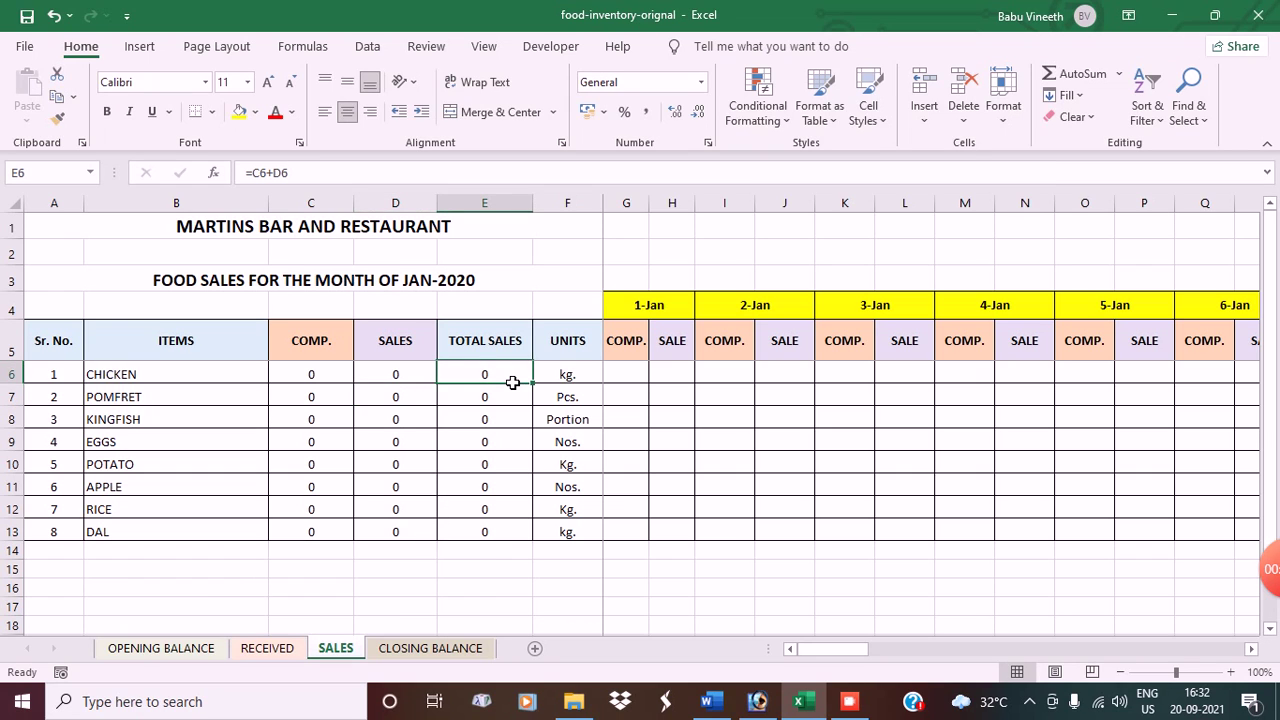
double_click(512, 383)
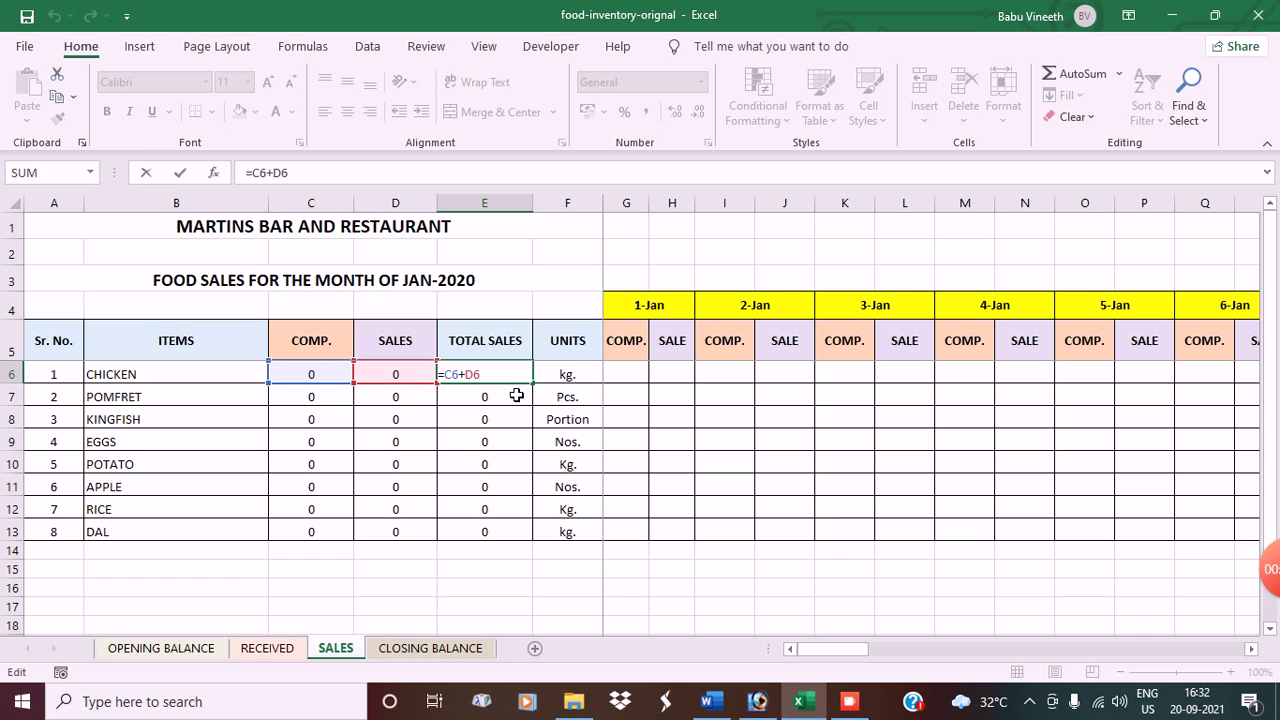
key(Return)
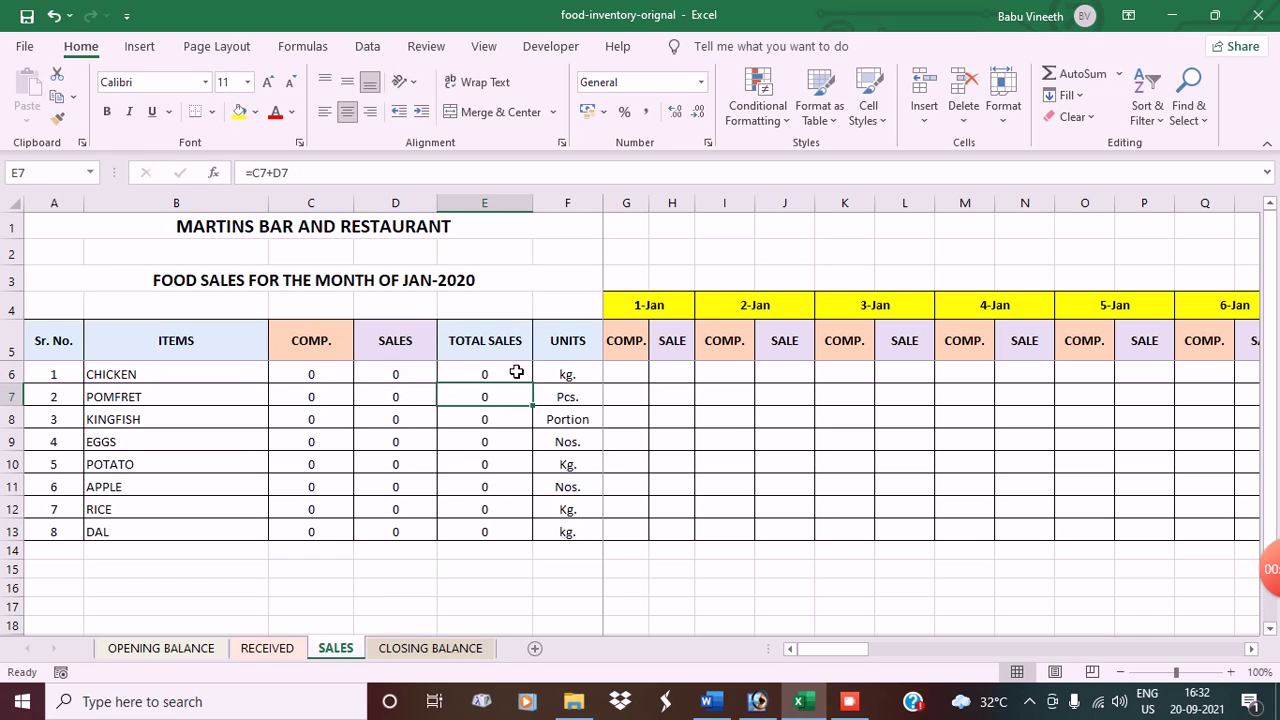
On the CLOSING BALANCE sheet, link Chicken's opening balance to ='OPENING BALANCE'!C6 and fill the formula down through Dal.
click(450, 648)
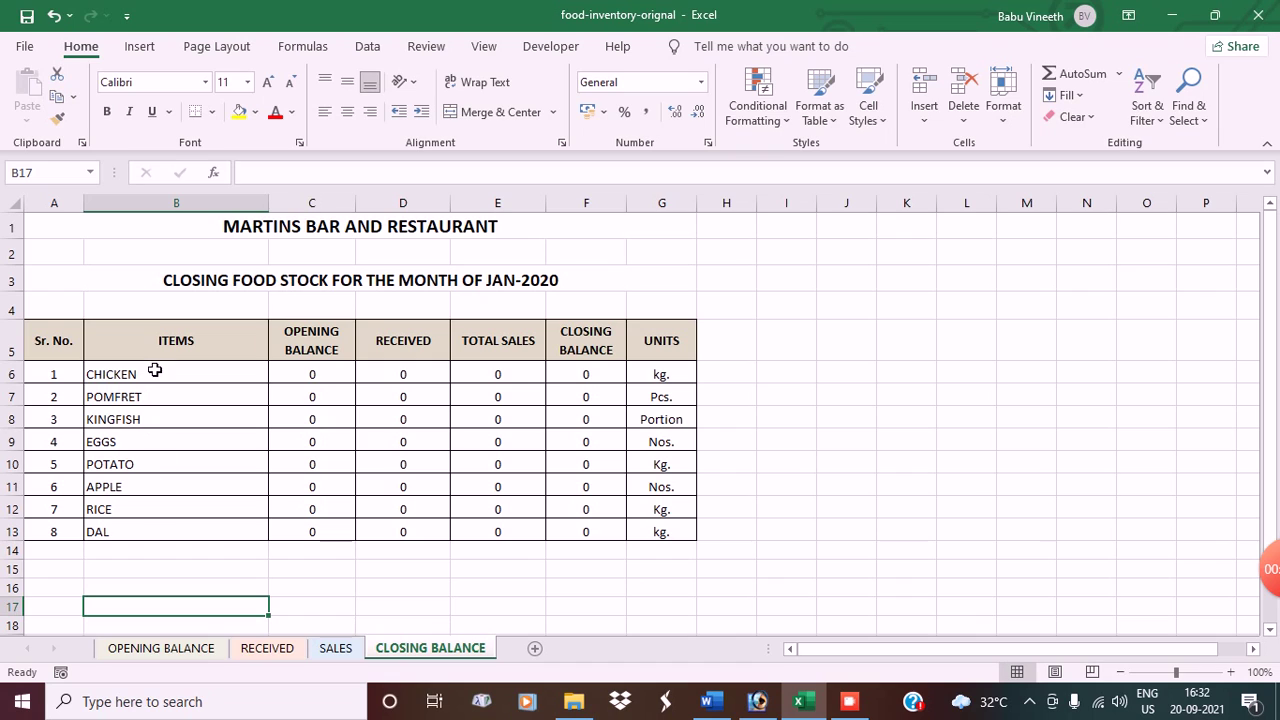
click(329, 383)
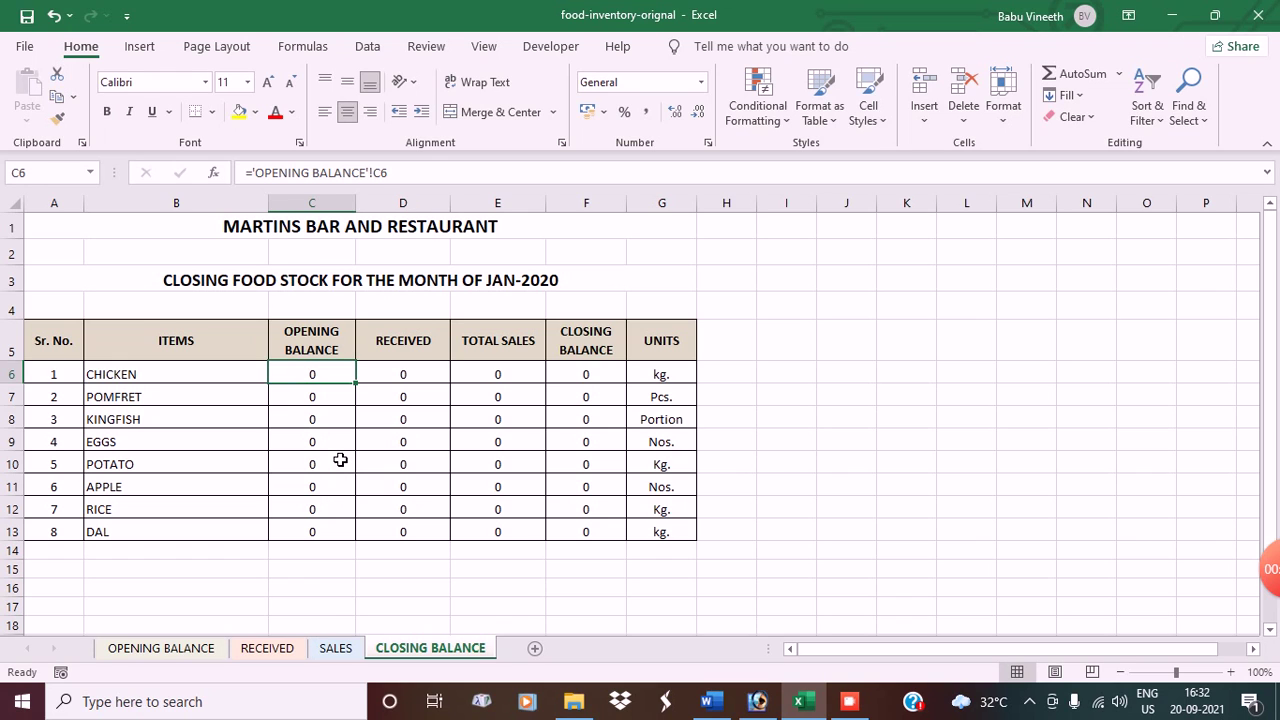
text(=)
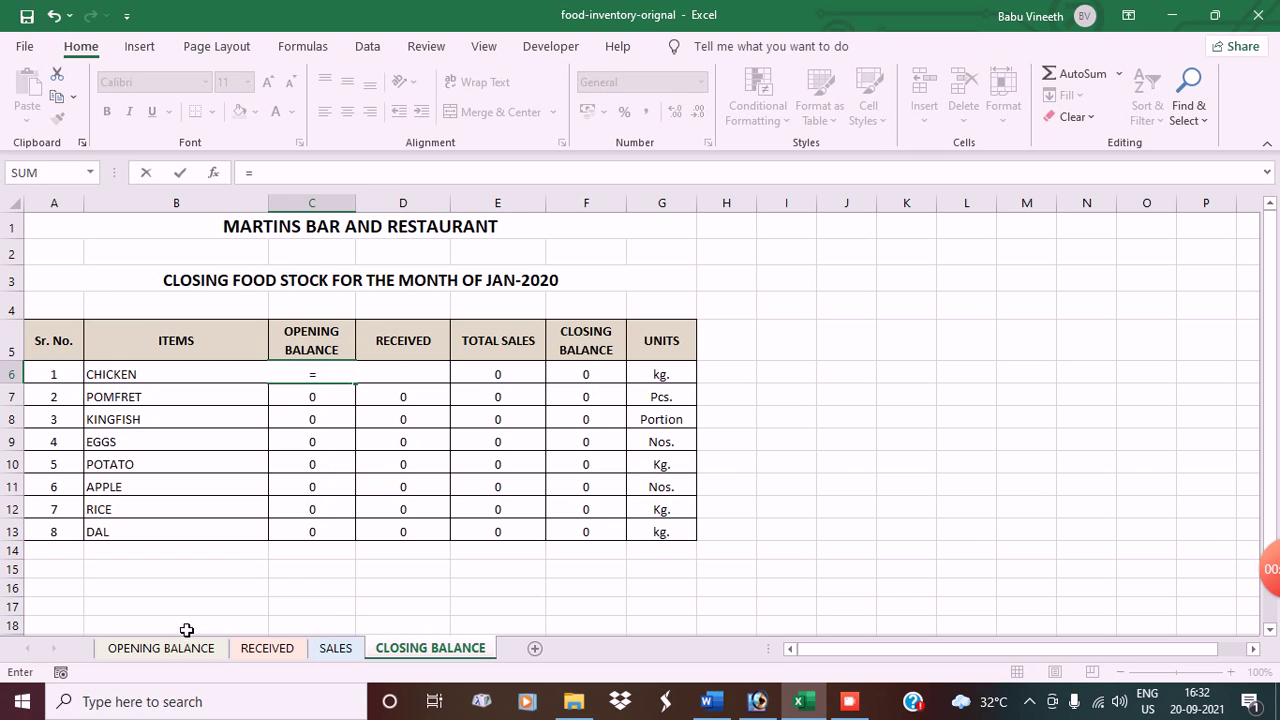
click(161, 647)
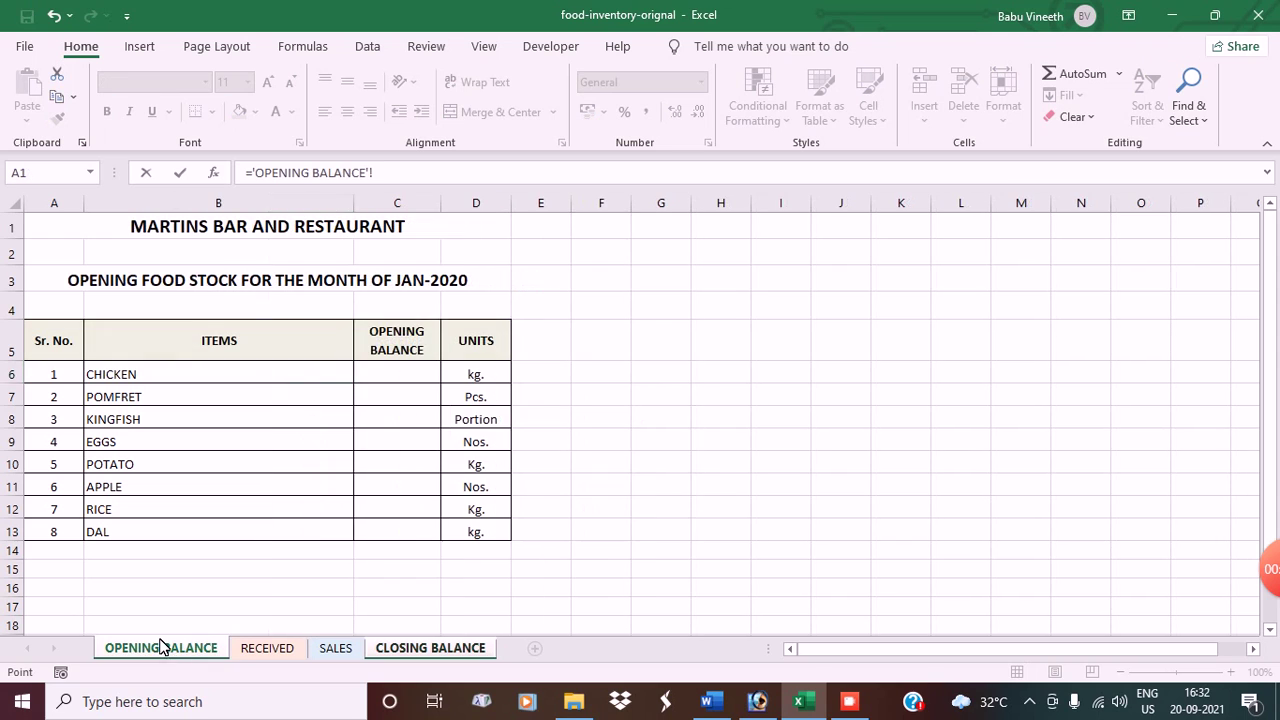
click(410, 379)
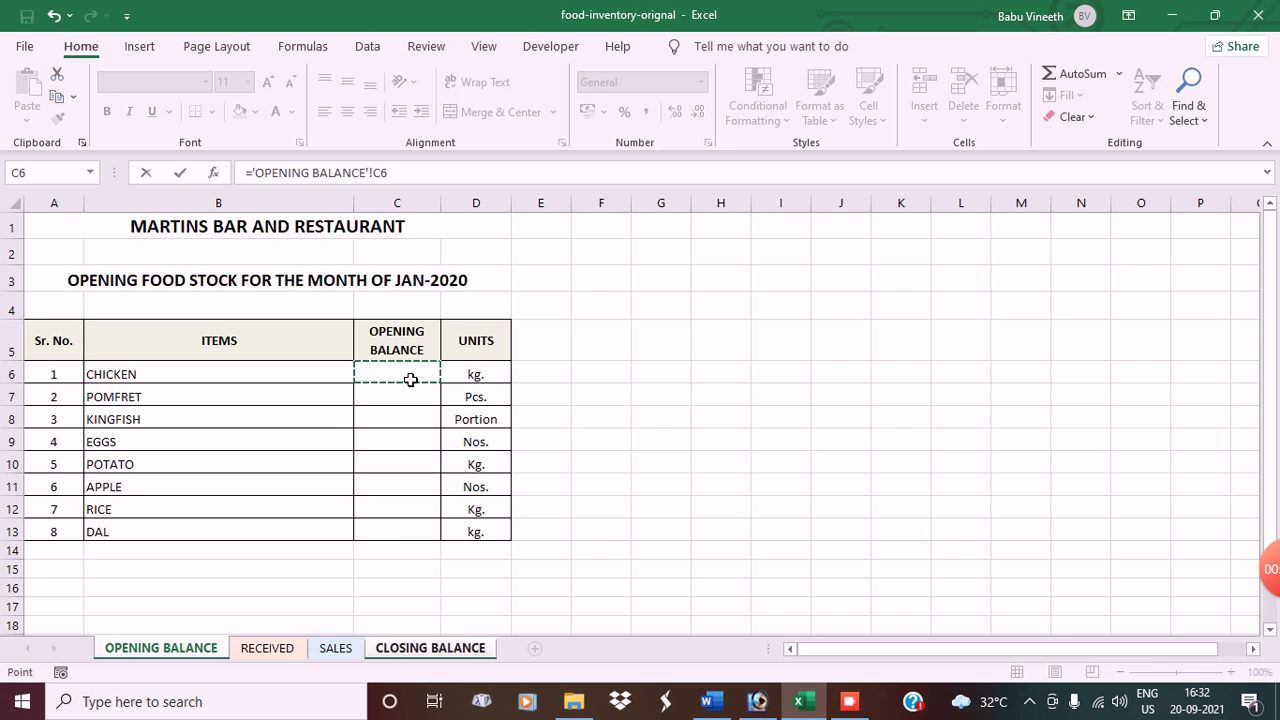
key(Return)
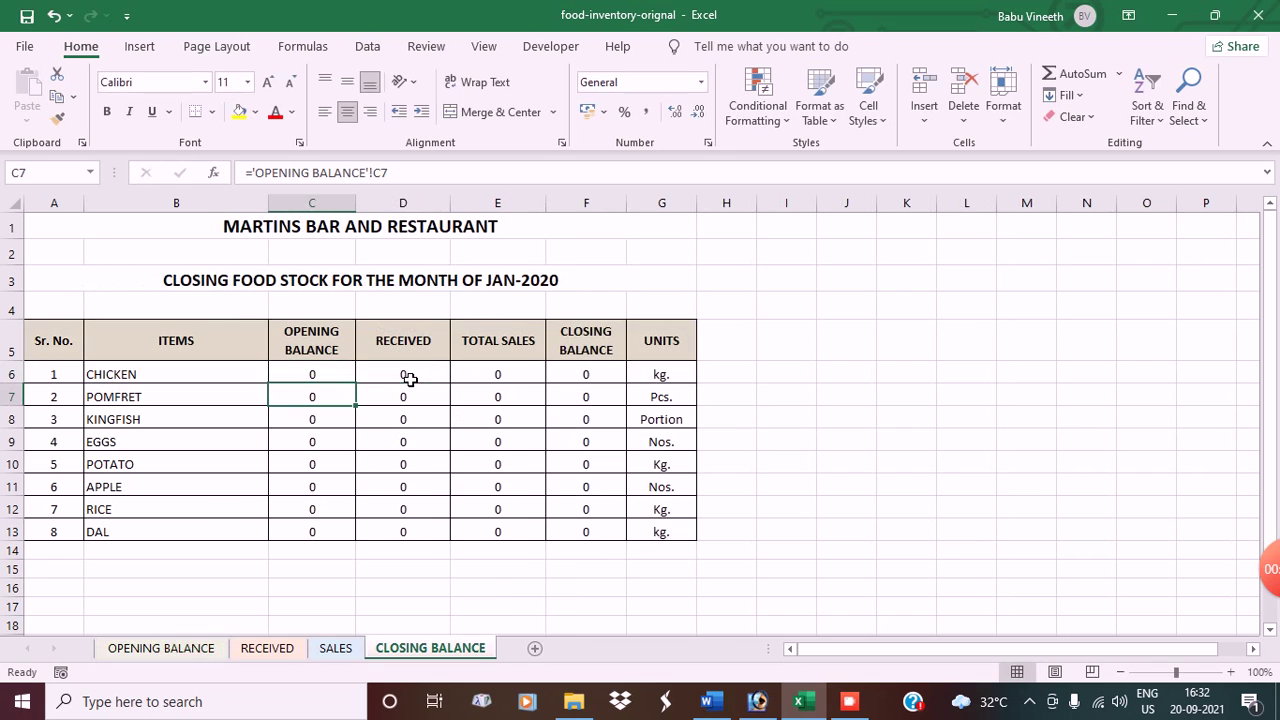
click(339, 375)
drag(356, 384, 358, 534)
click(426, 588)
Link Chicken's received quantity in D6 to =RECEIVED!C6 and fill the formula down through Dal.
click(440, 380)
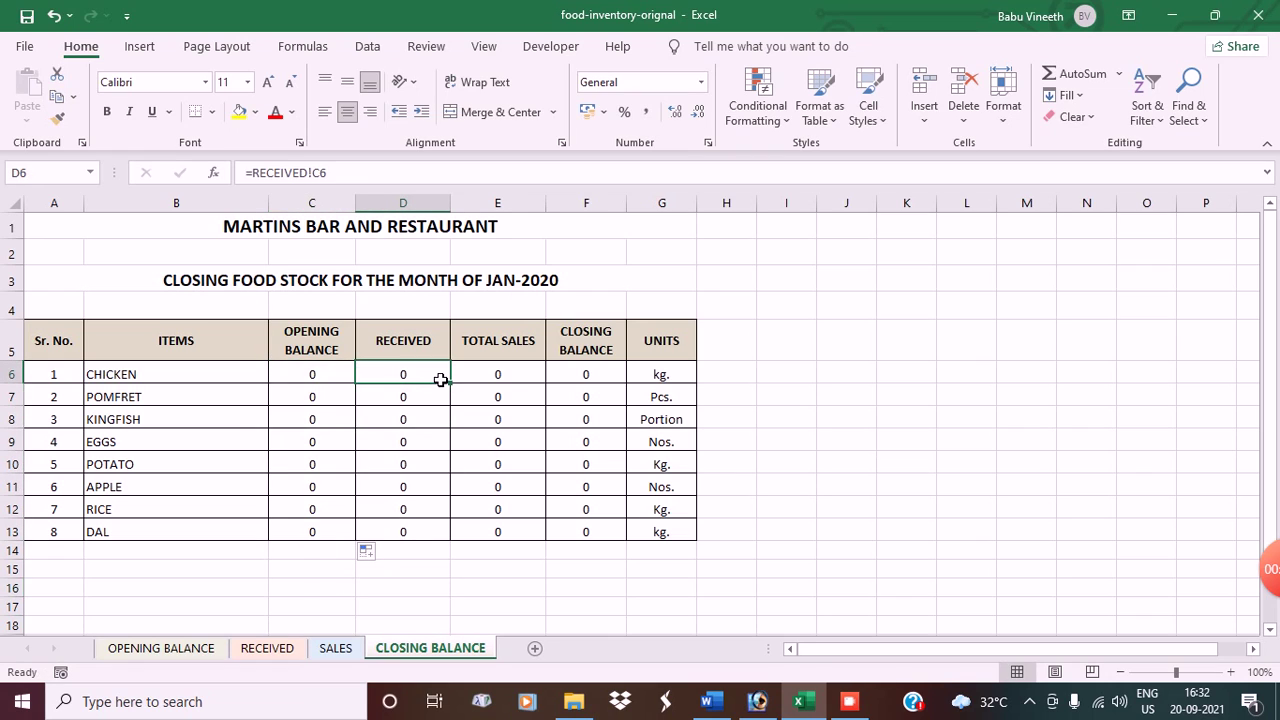
text(=)
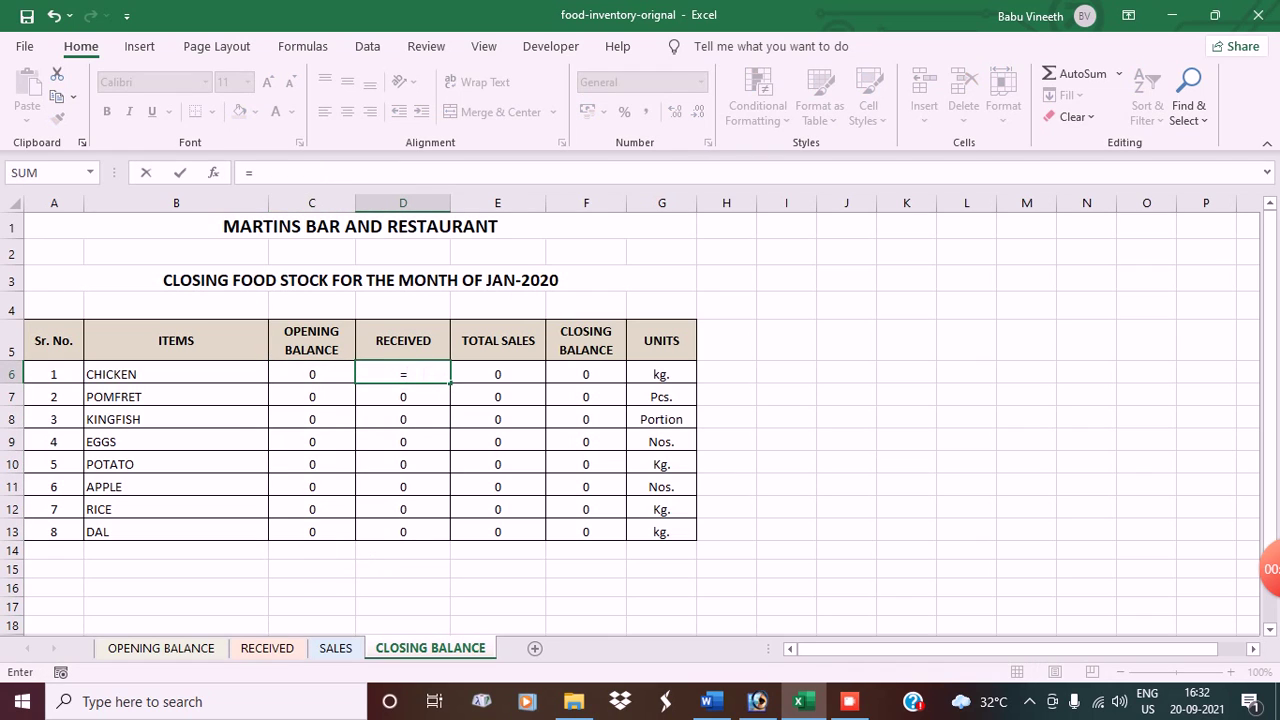
click(268, 649)
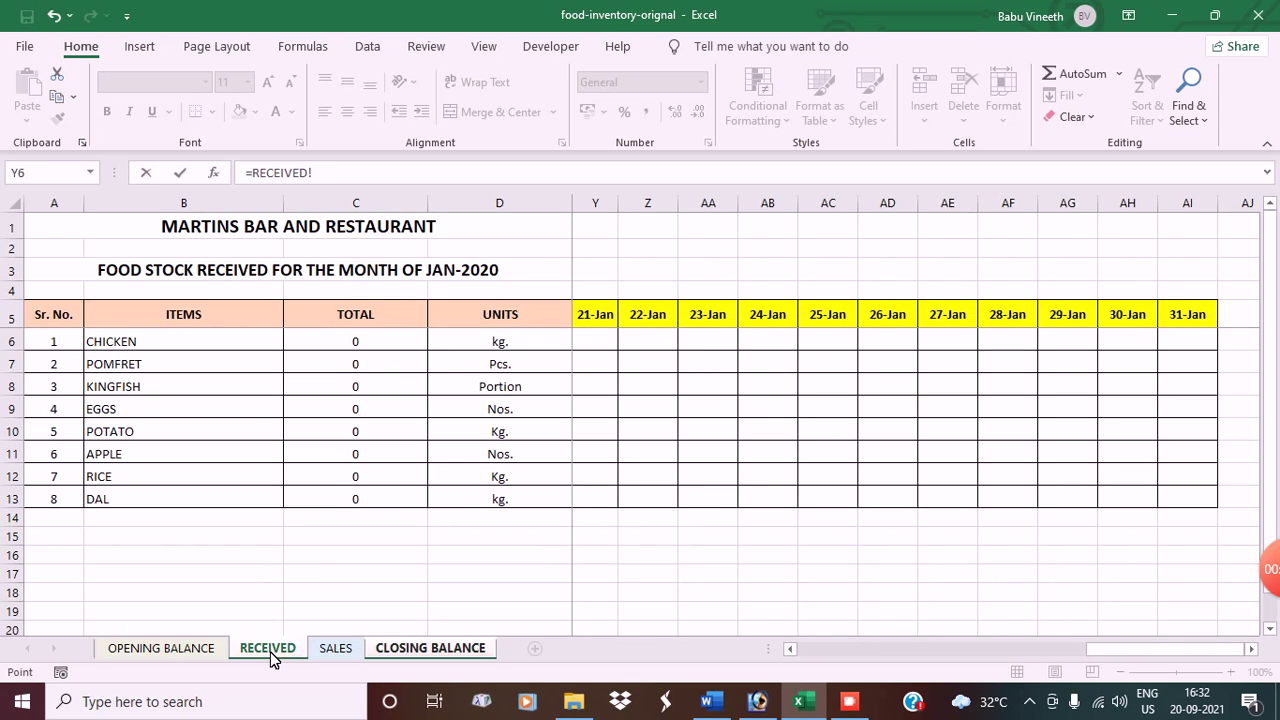
click(371, 343)
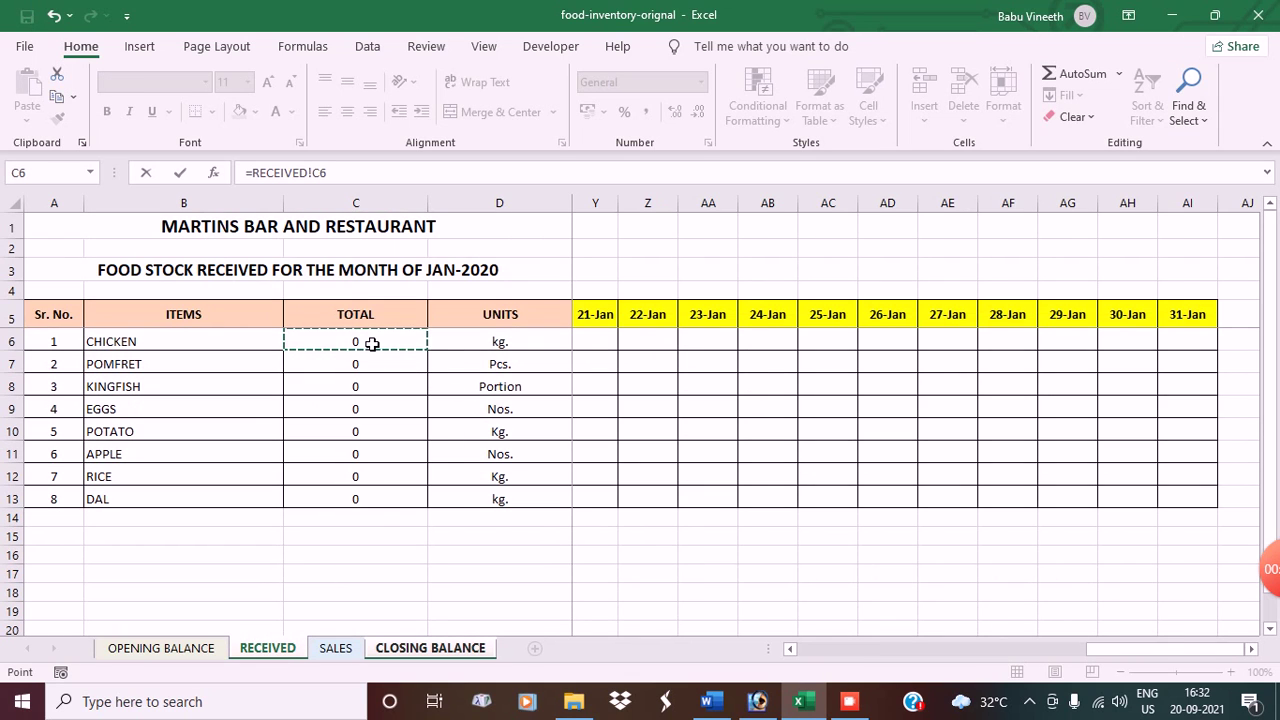
key(Return)
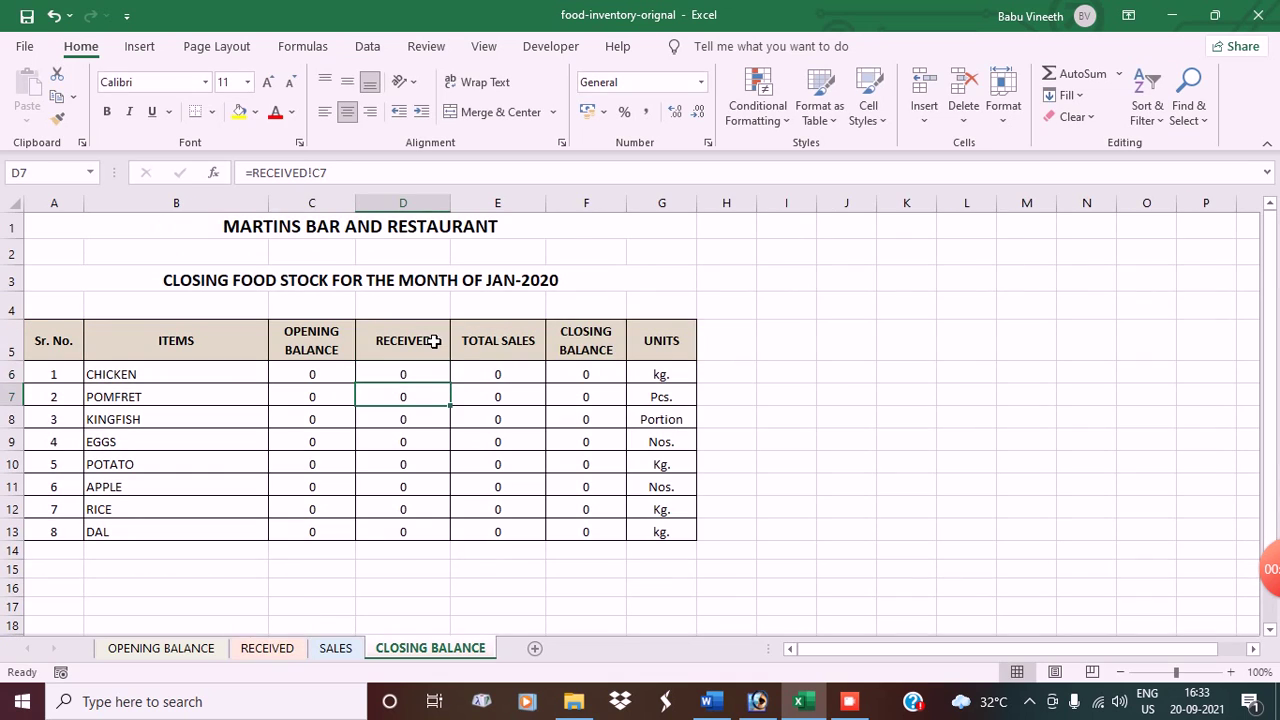
click(443, 372)
drag(455, 391, 452, 538)
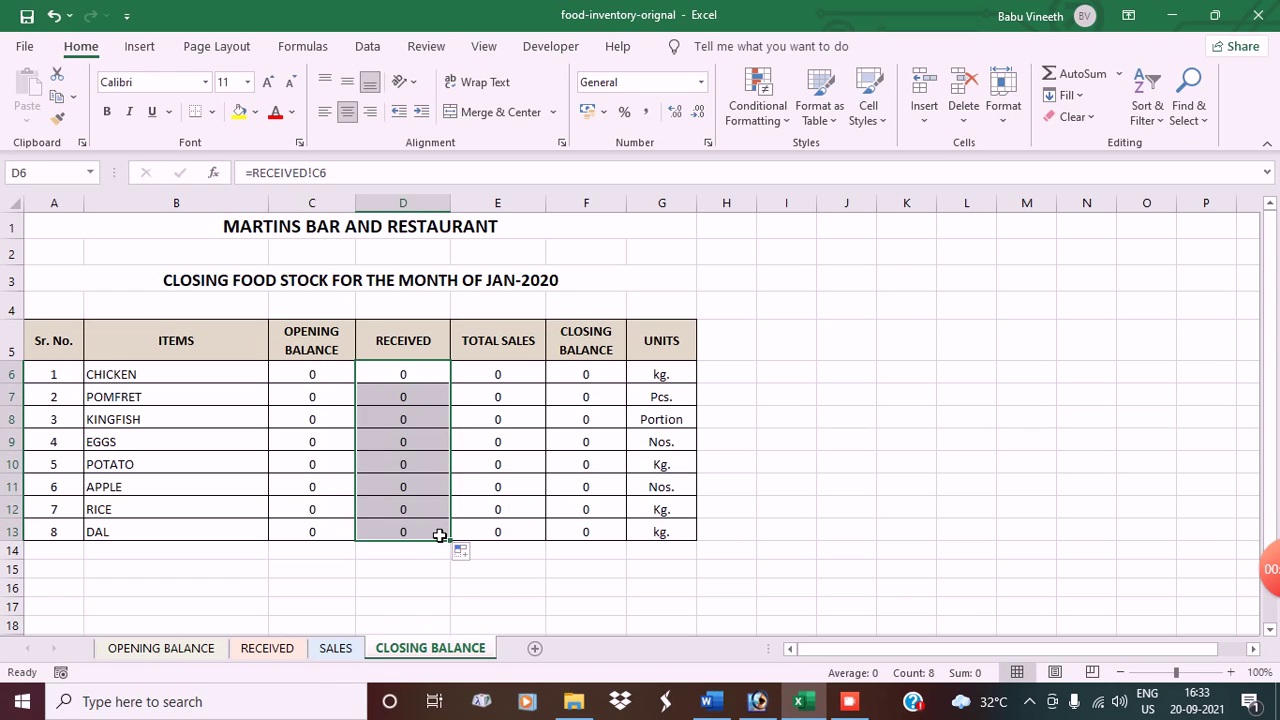
Link Chicken's total sales in E6 to =SALES!E6 and fill the formula down through Dal.
click(484, 564)
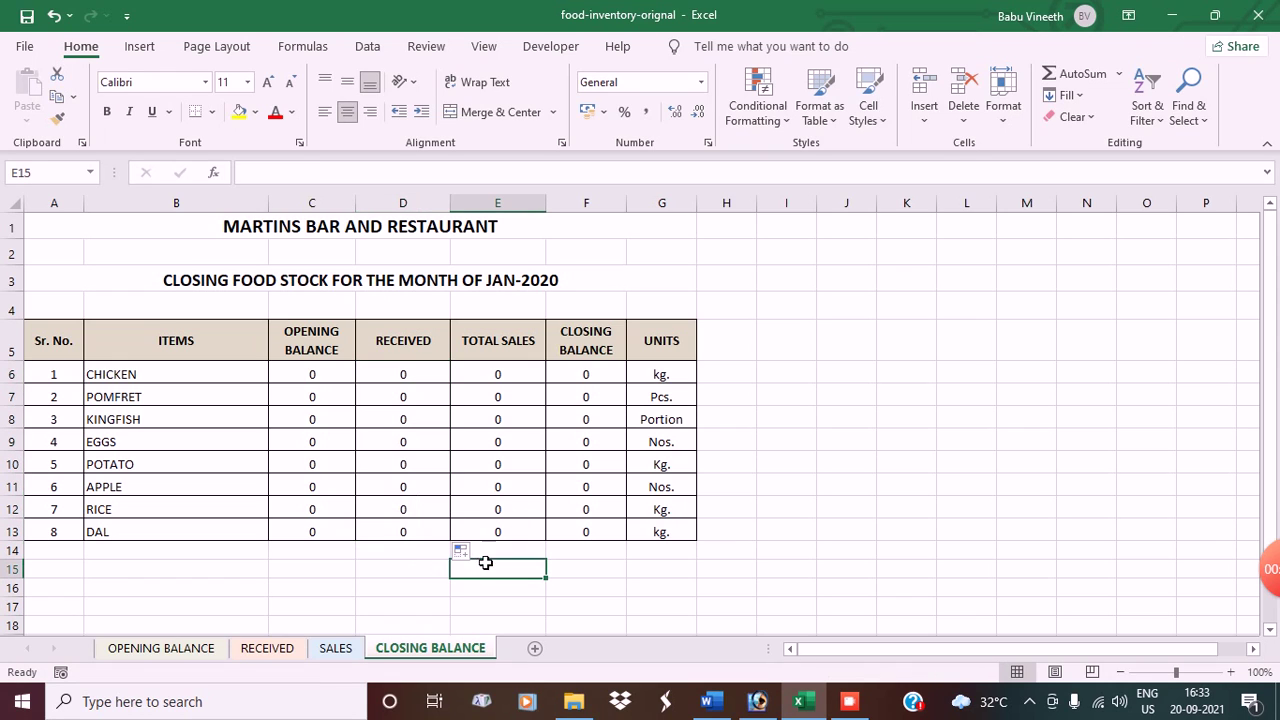
click(542, 374)
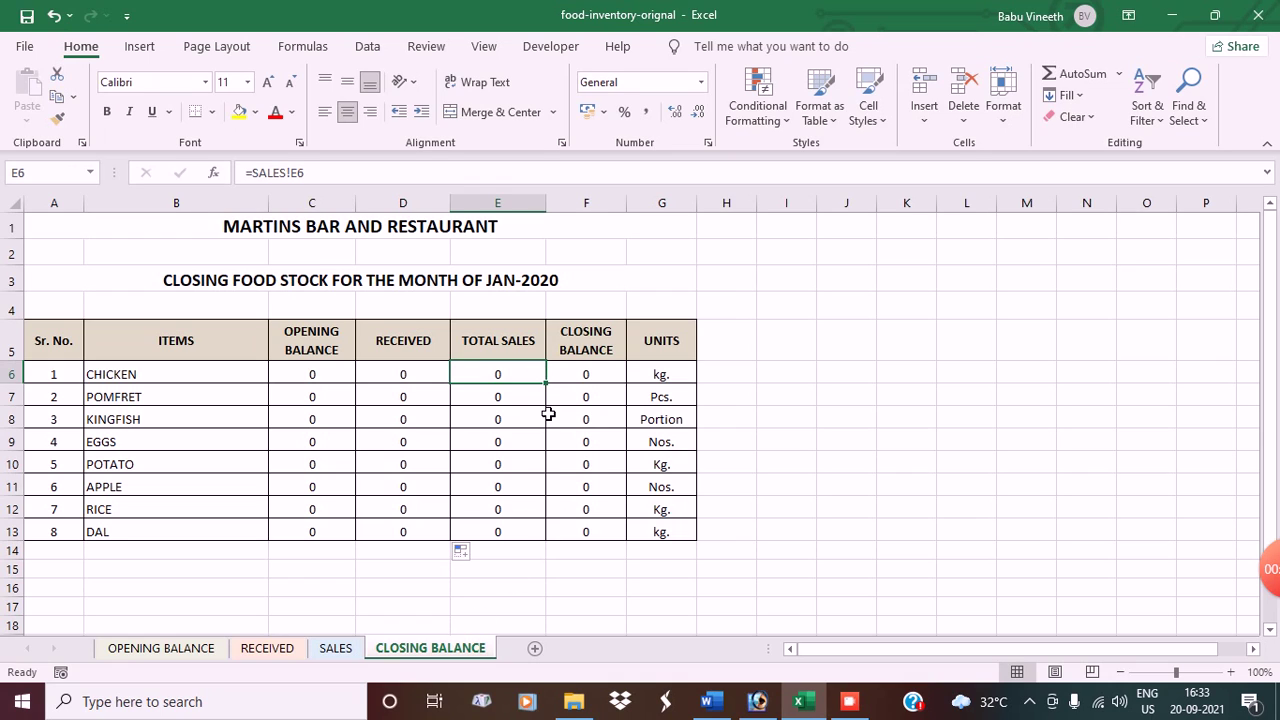
text(=)
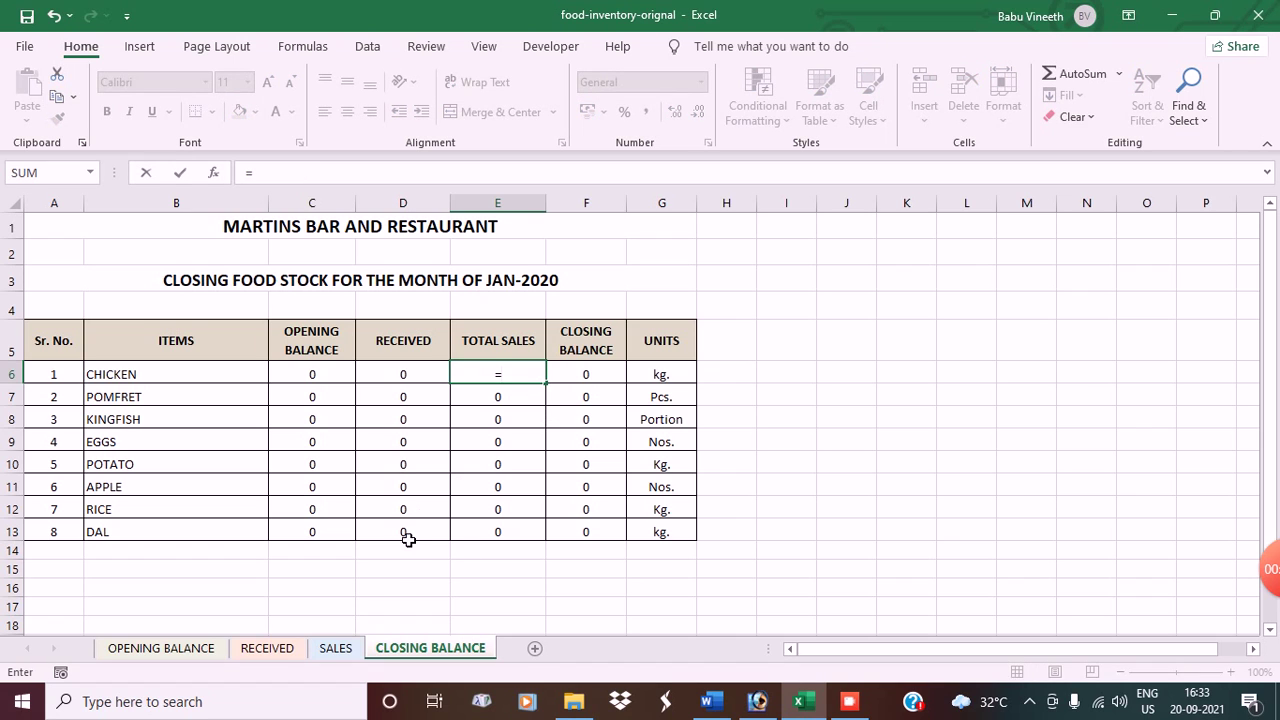
click(338, 648)
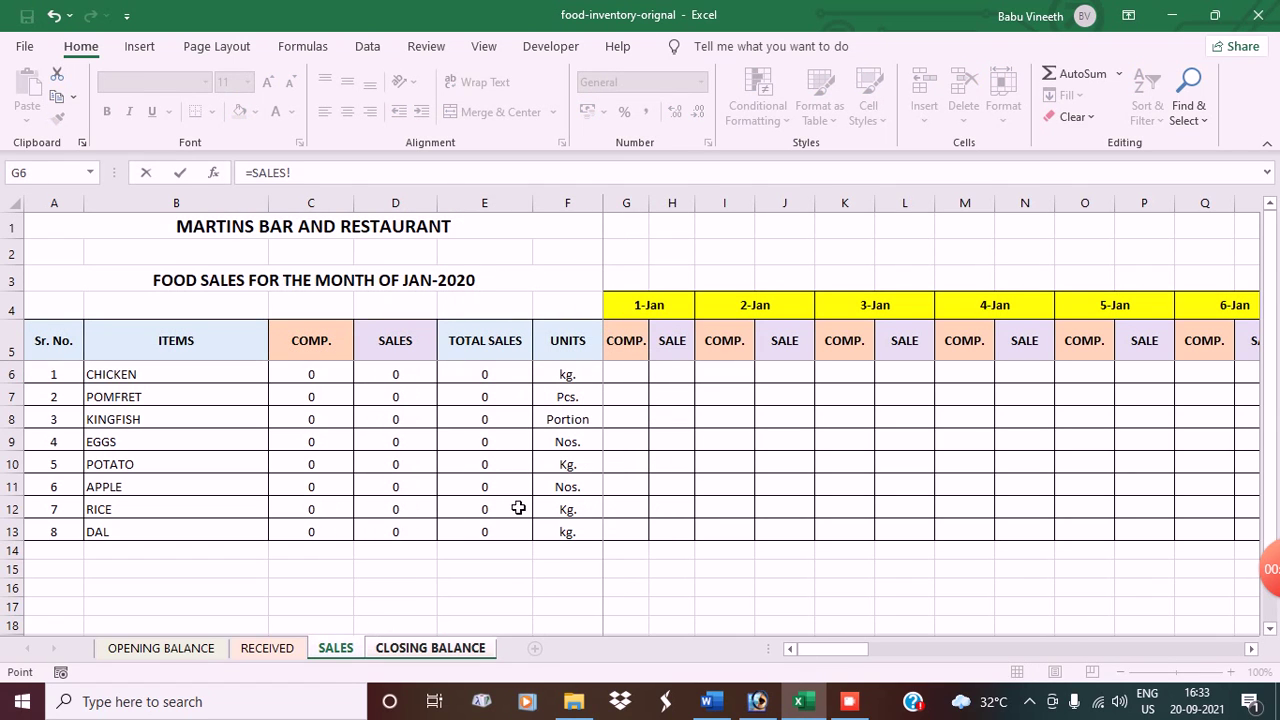
click(502, 375)
key(Return)
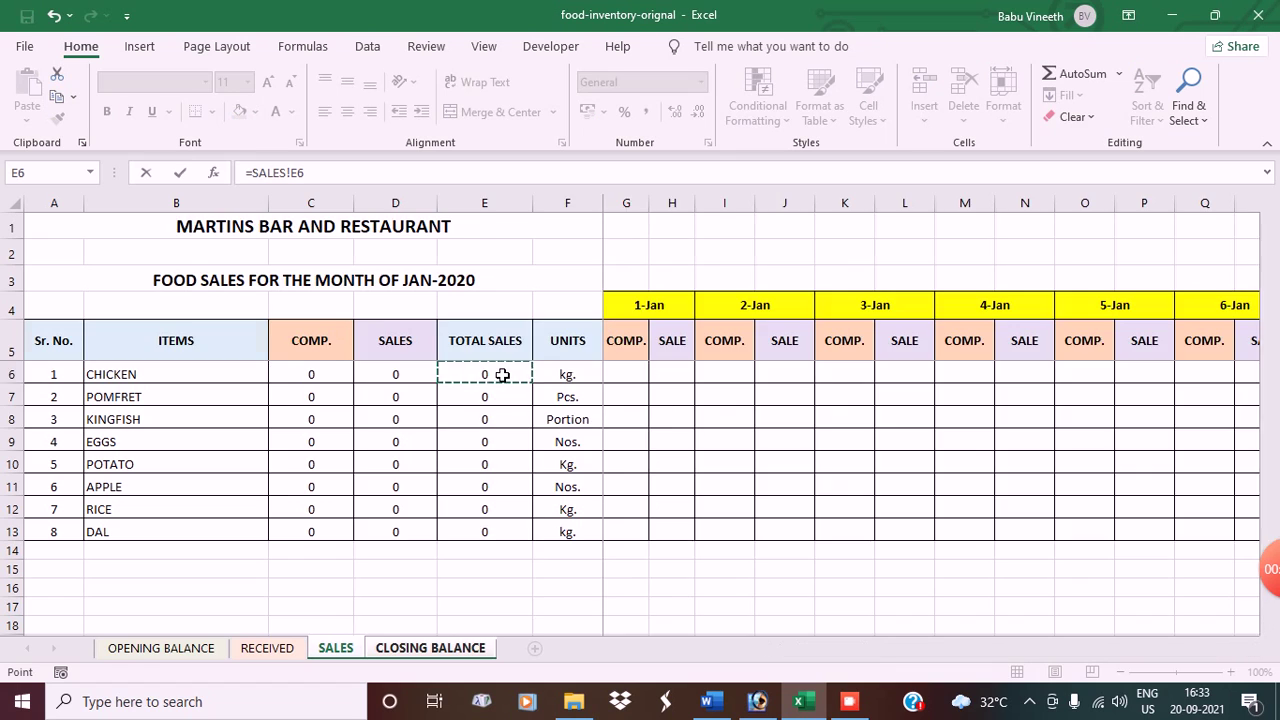
click(518, 369)
drag(546, 386, 547, 536)
click(634, 566)
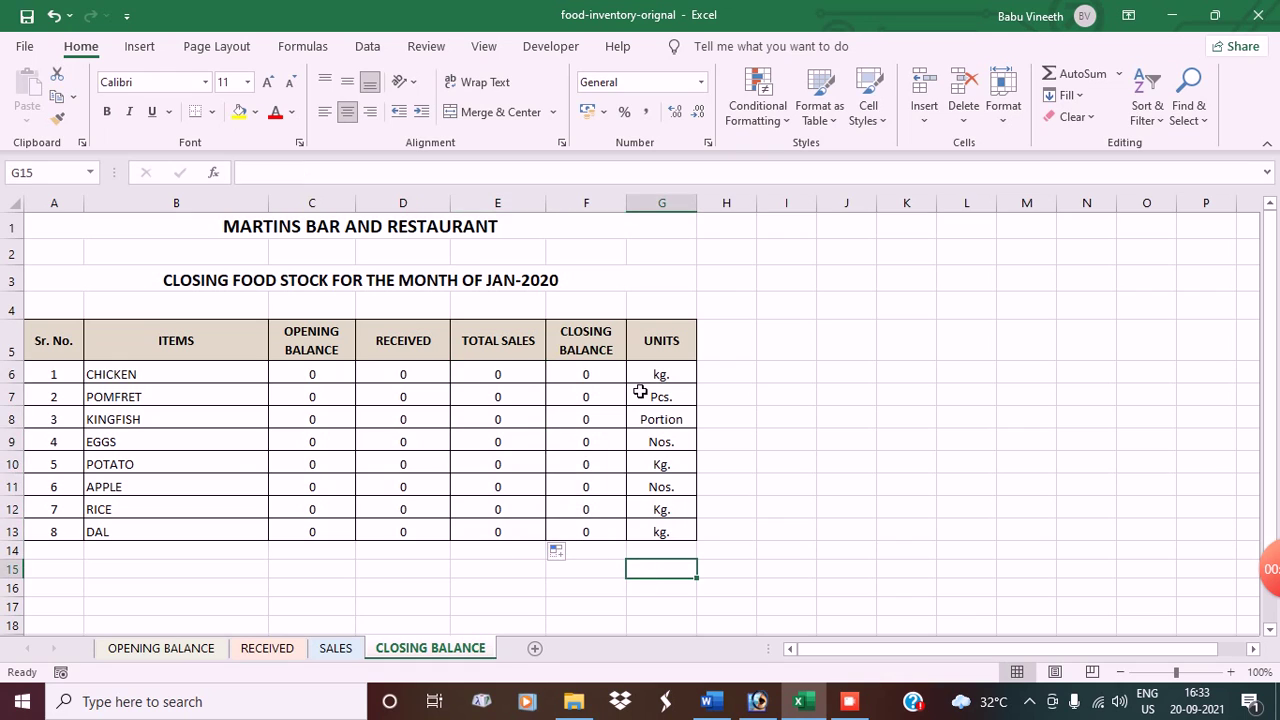
Review Chicken's closing balance formula =(C6+D6)-E6 in F6 and fill it down through Dal.
click(591, 384)
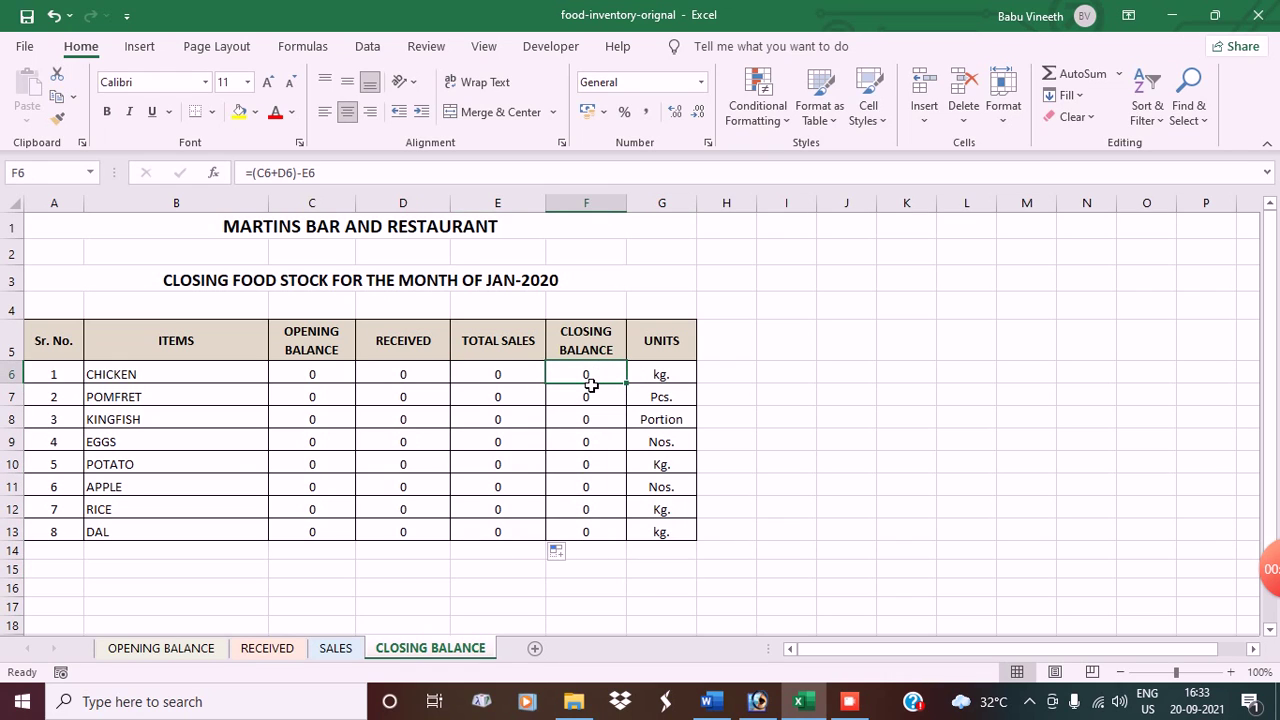
double_click(591, 384)
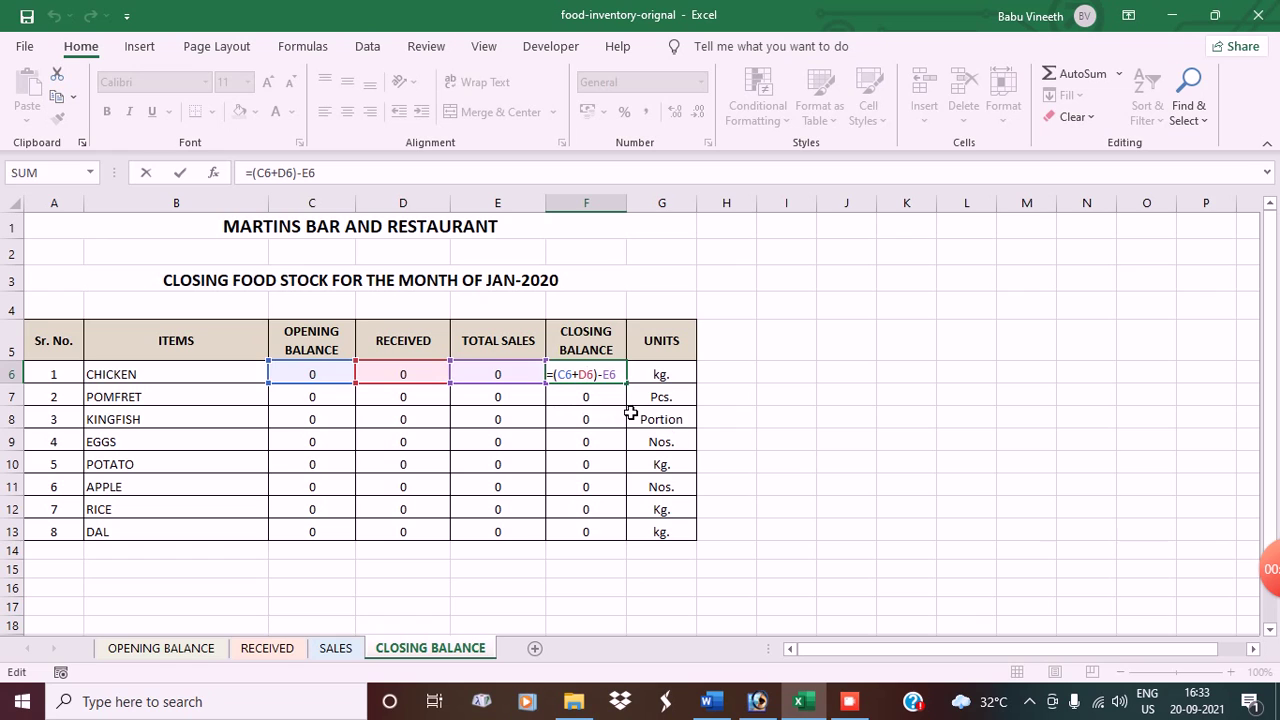
key(Return)
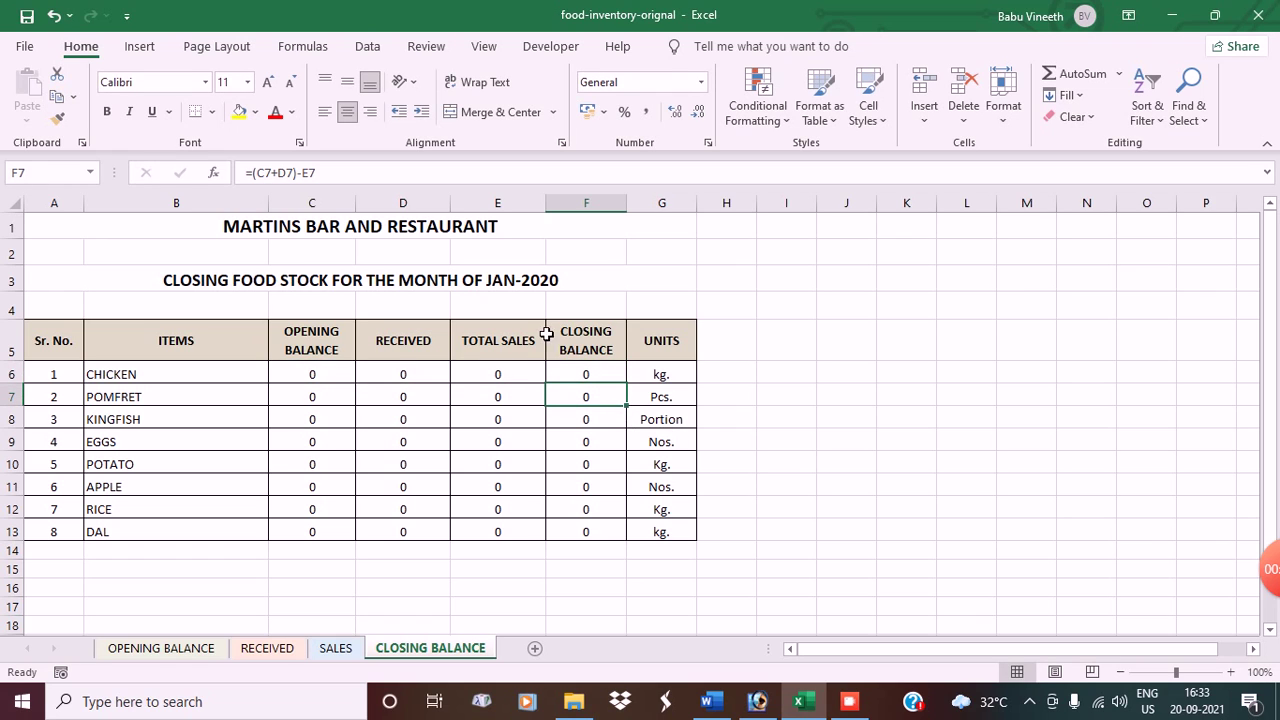
click(588, 377)
drag(633, 392, 610, 540)
click(817, 483)
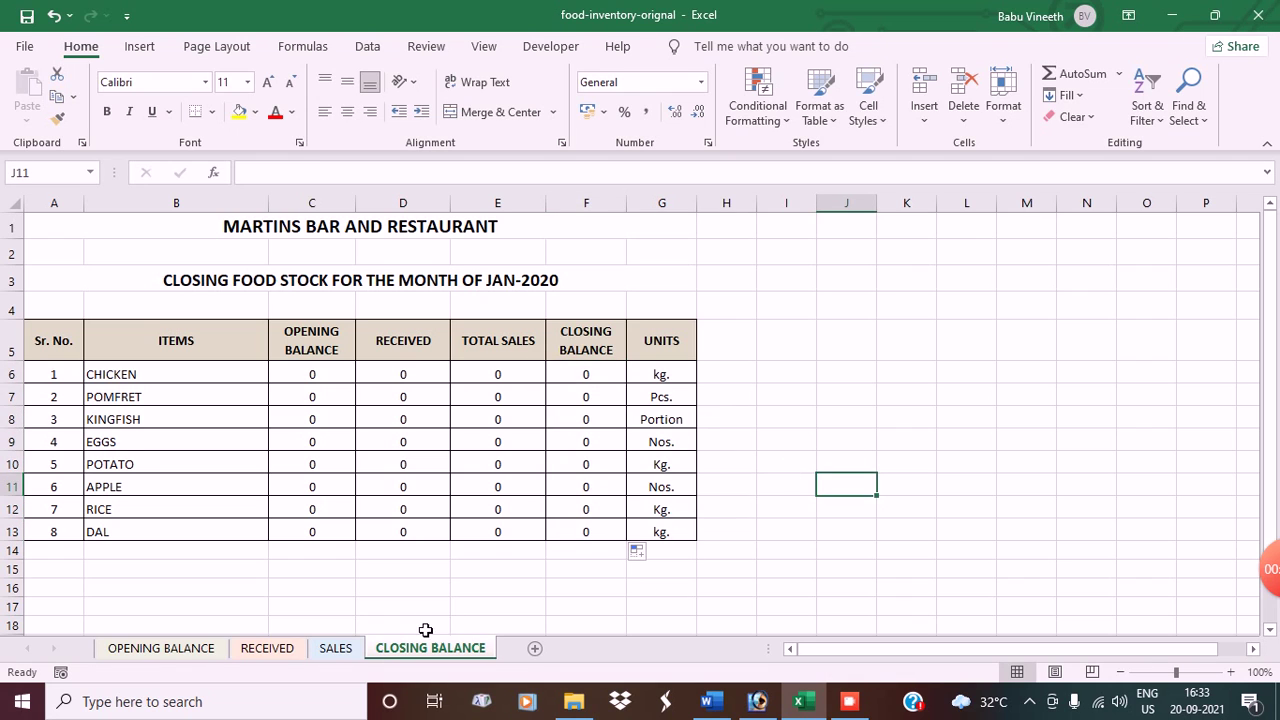
scroll(809, 423, down, 1)
scroll(809, 423, up, 1)
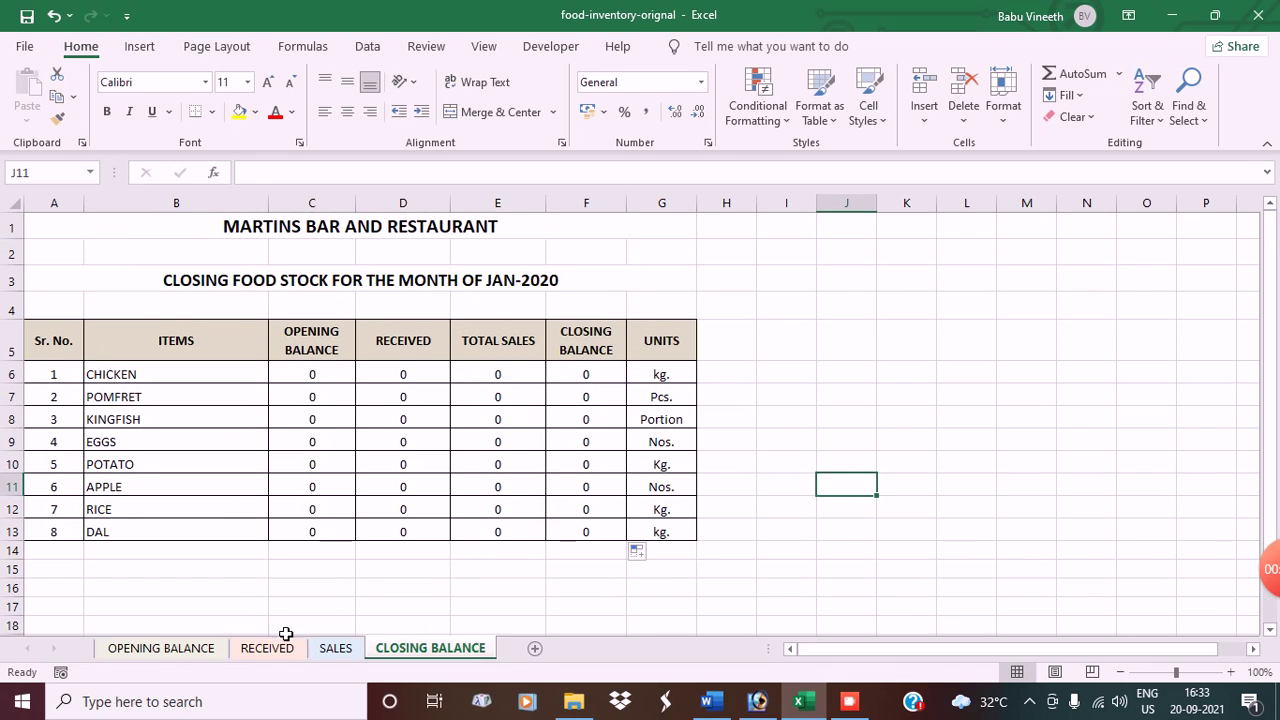
On the OPENING BALANCE sheet, enter opening balances of 10 for Chicken, 5 for Pomfret, 20 for Kingfish and 100 for Eggs.
click(160, 648)
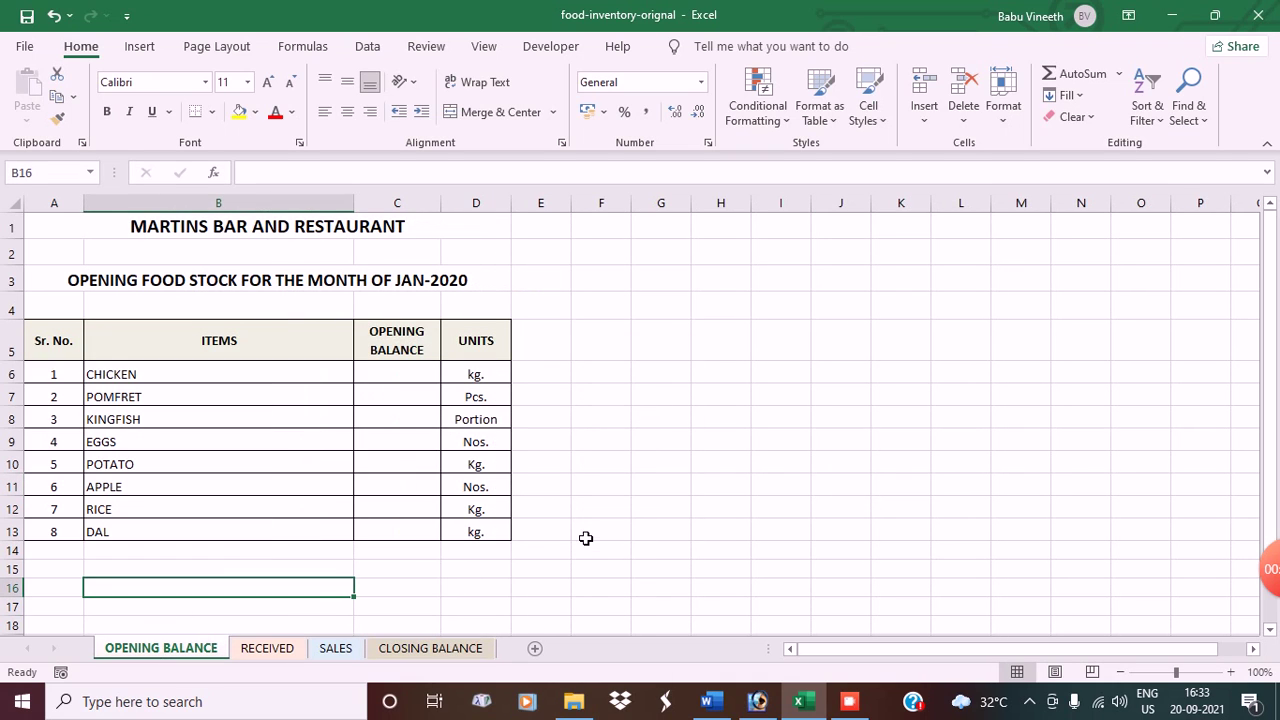
click(401, 379)
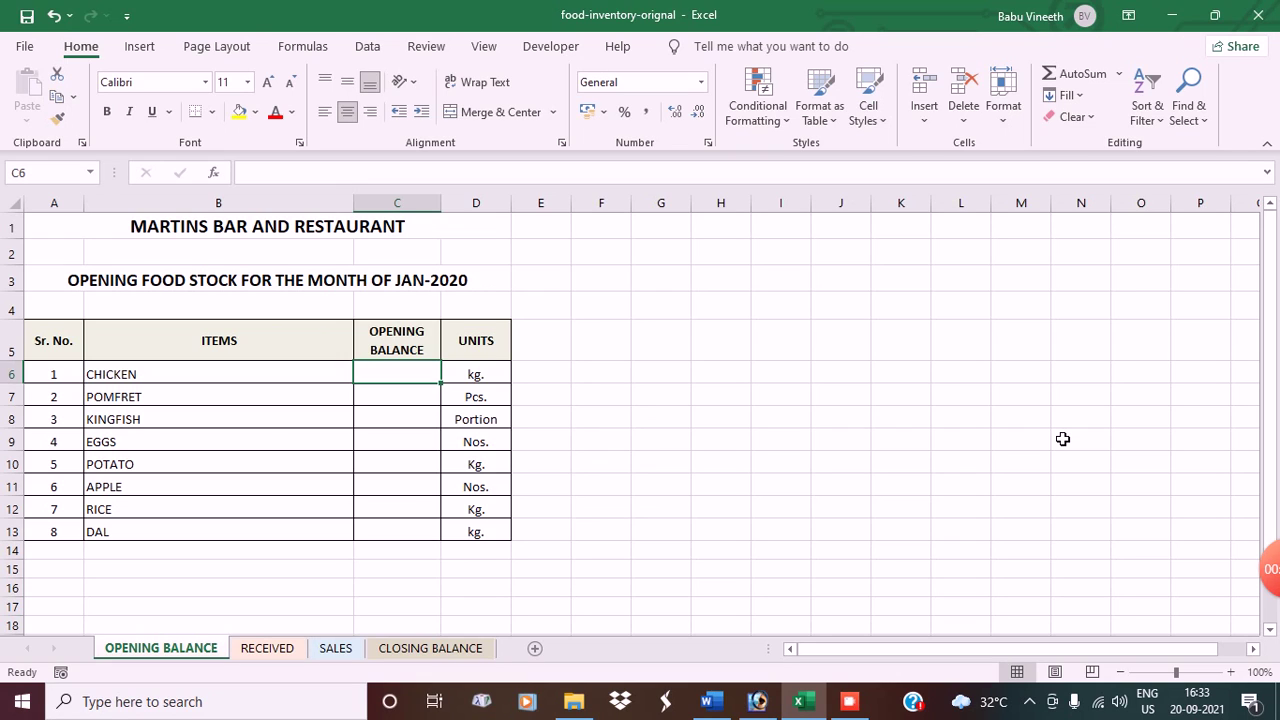
text(10)
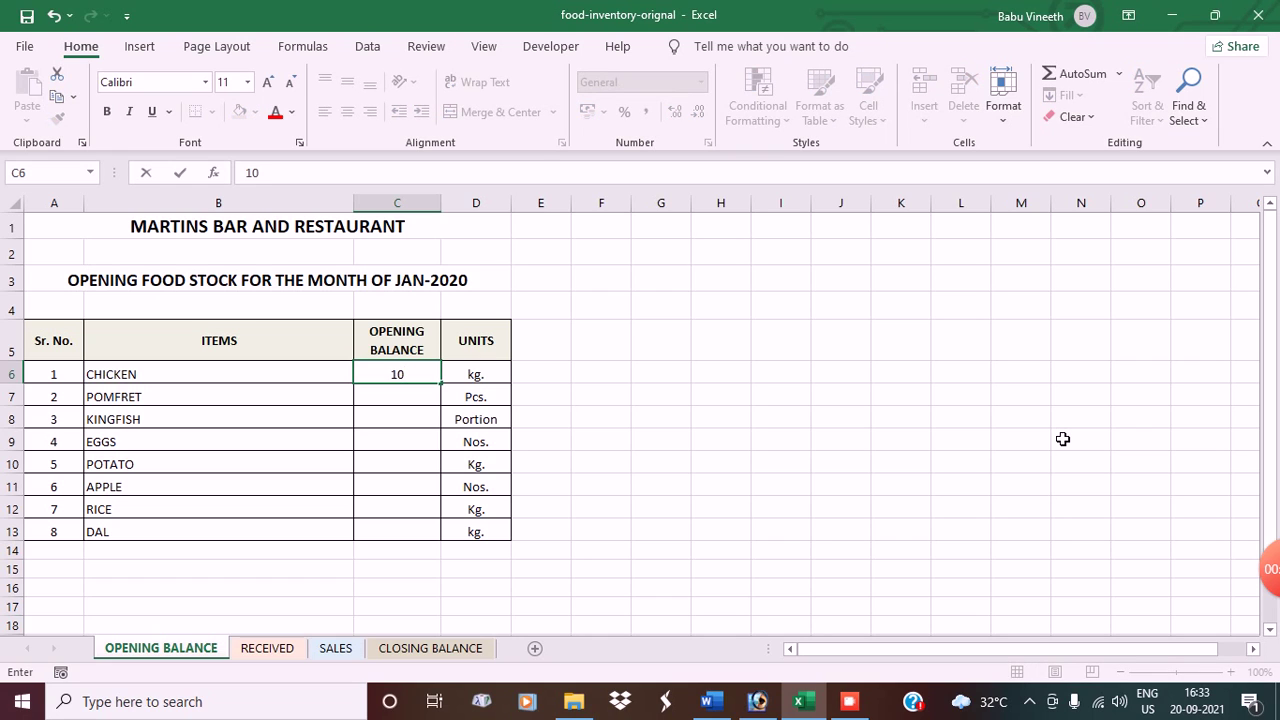
key(Return)
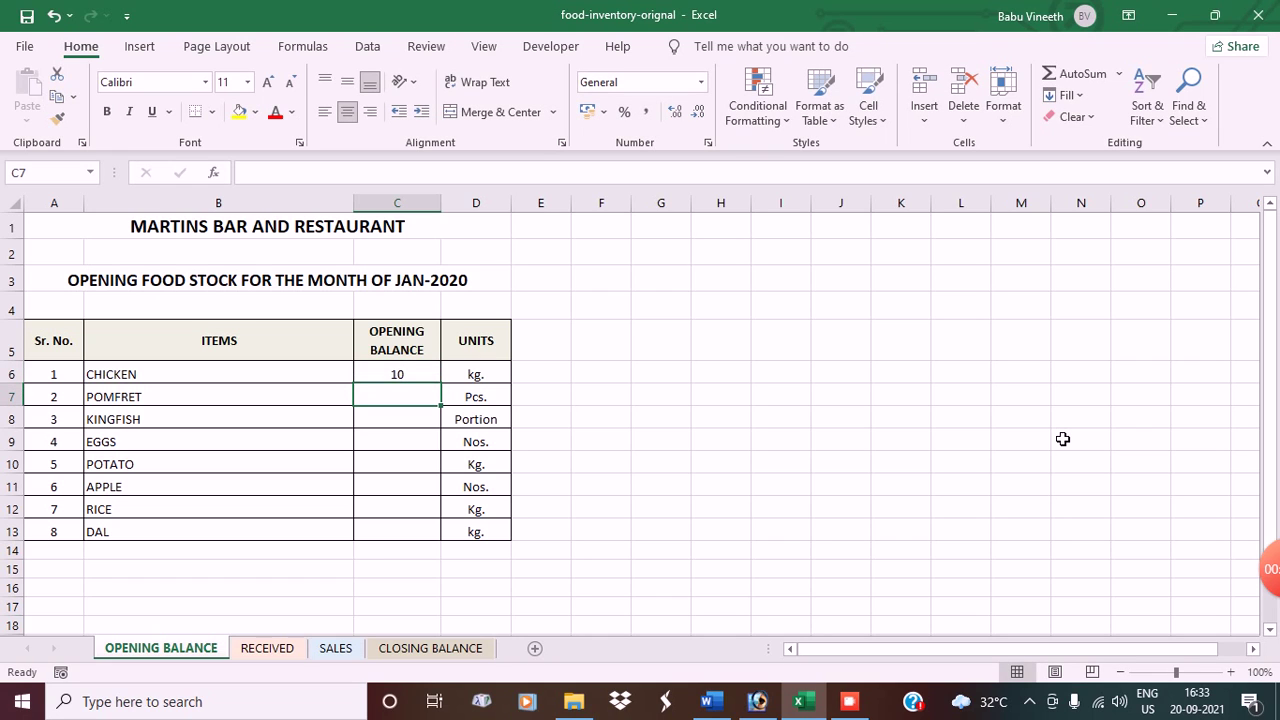
text(5)
key(Return)
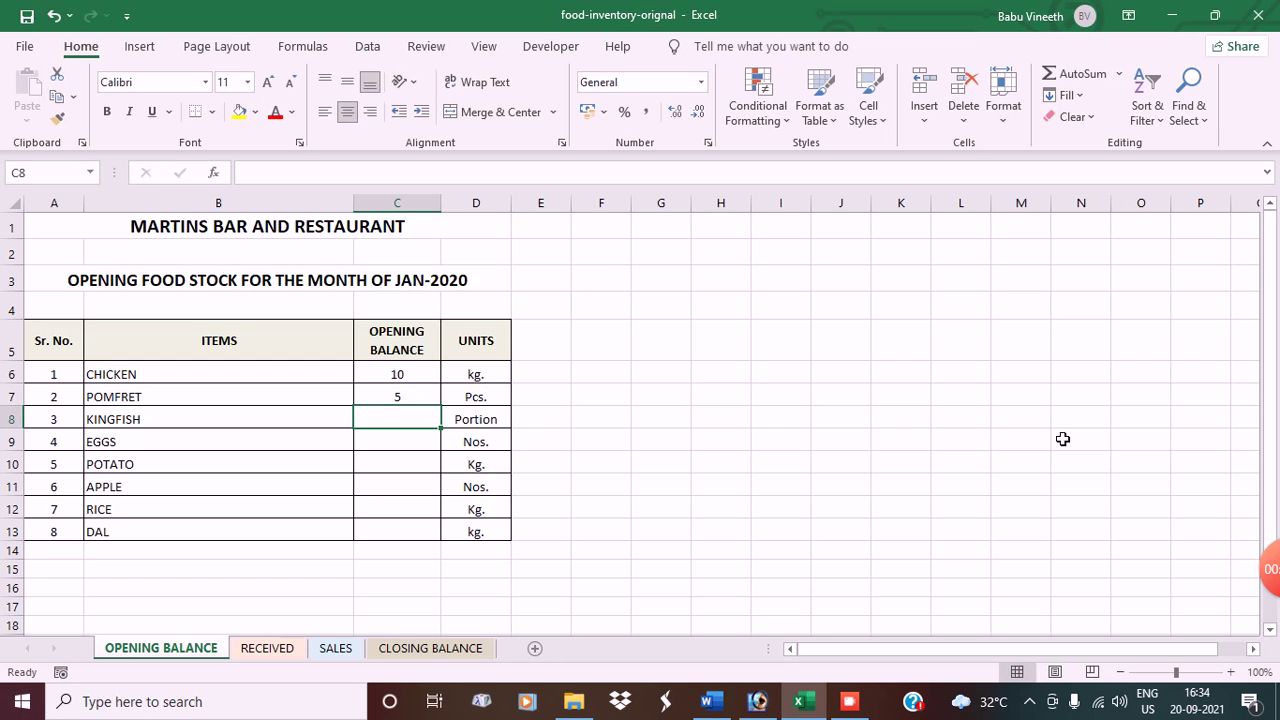
text(20)
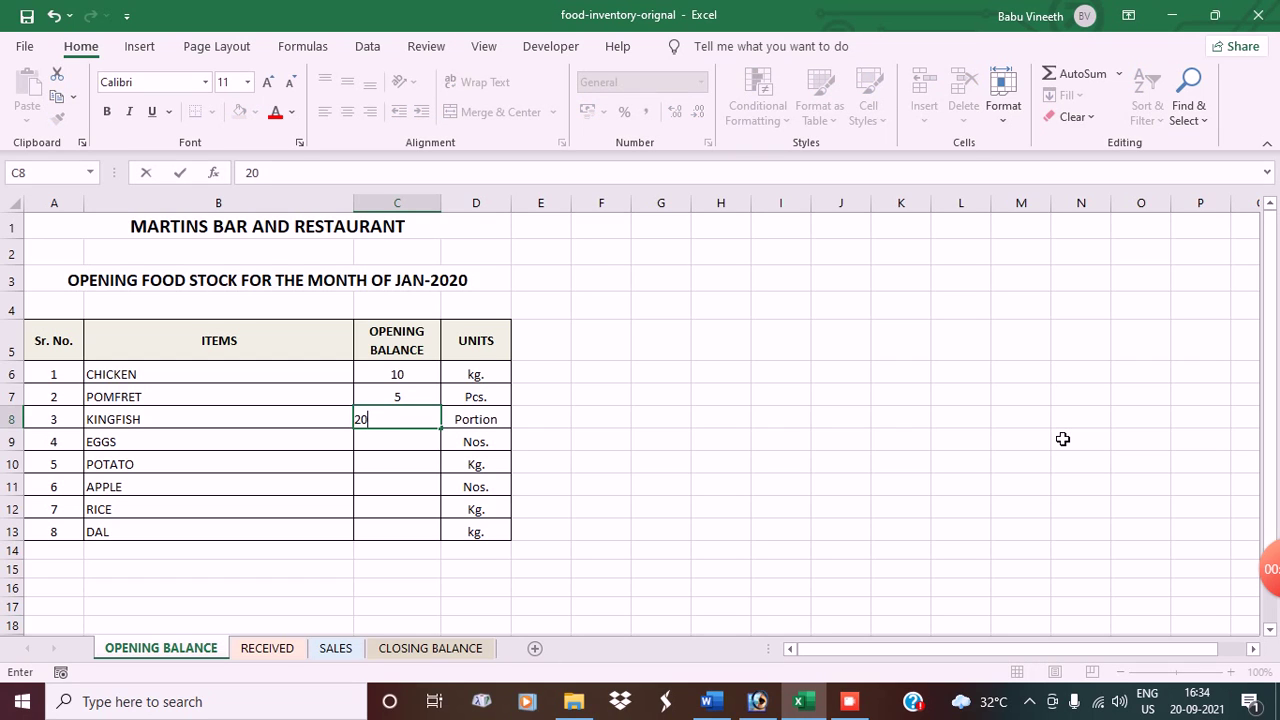
key(Return)
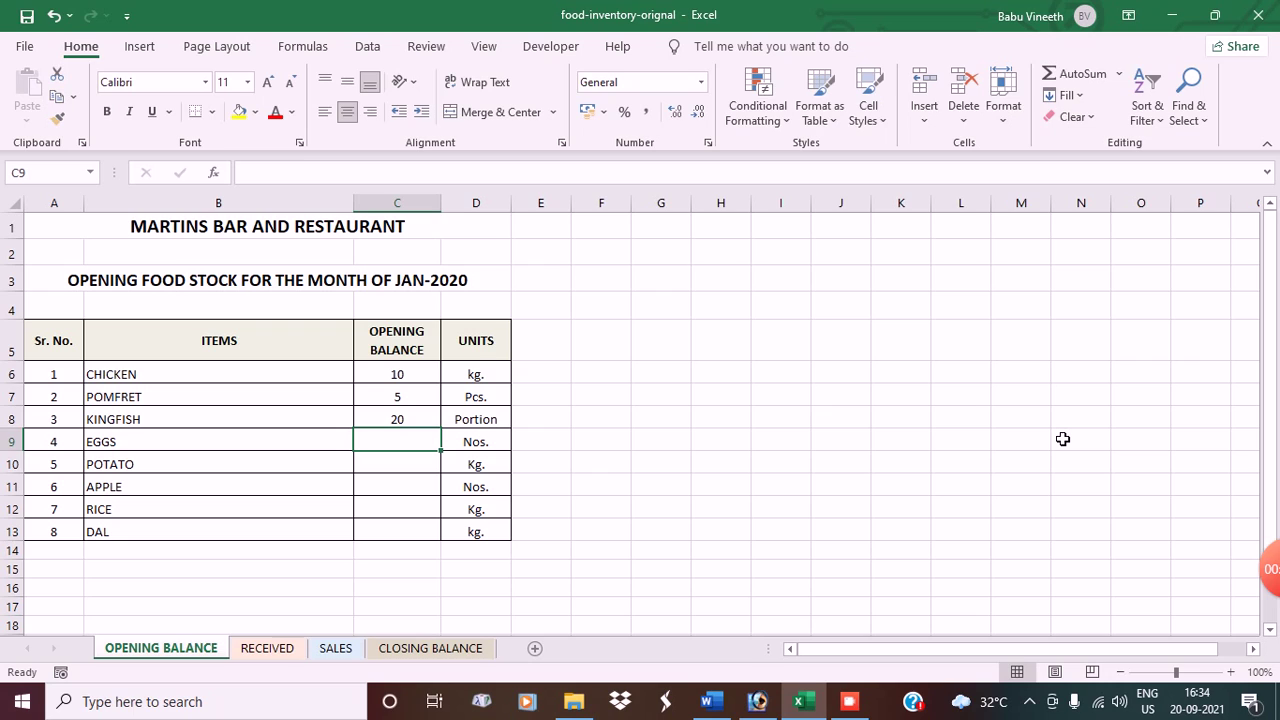
text(100)
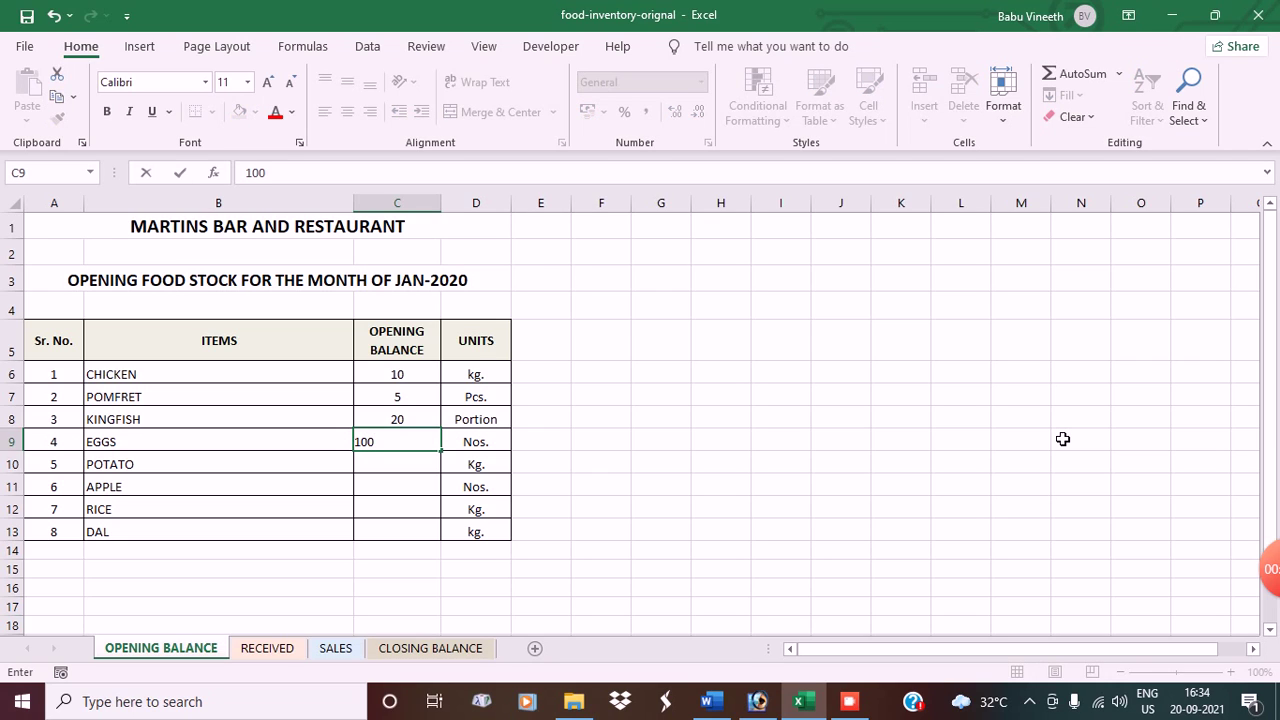
key(Return)
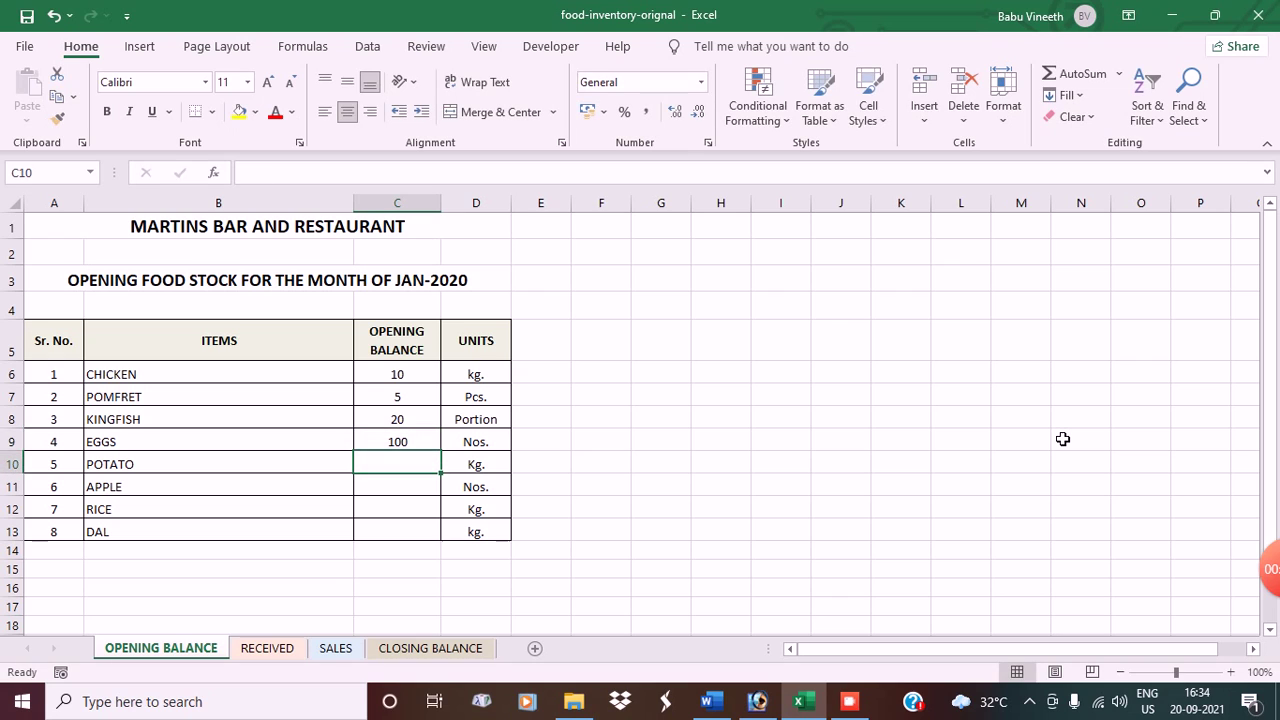
Enter opening balances of 50 for Potato, 24 for Apple, 50 for Rice and 25 for Dal, and check the CLOSING BALANCE sheet.
text(50)
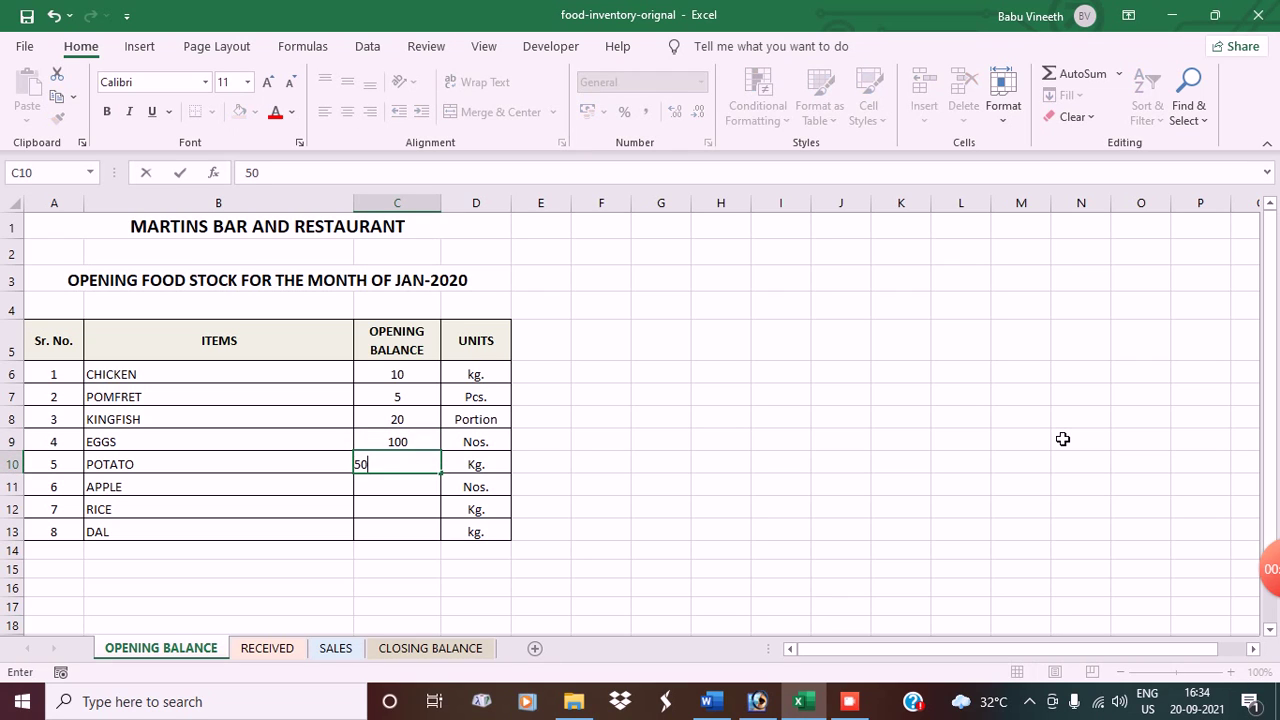
key(Return)
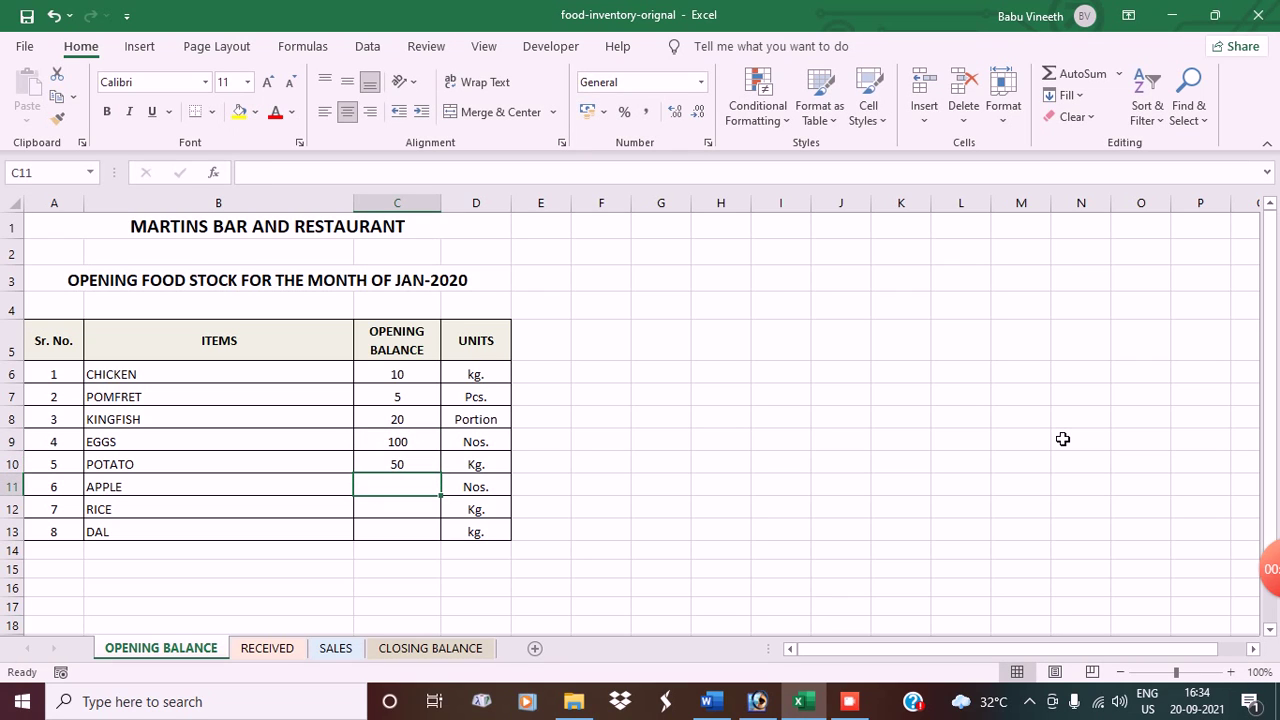
text(24)
key(Return)
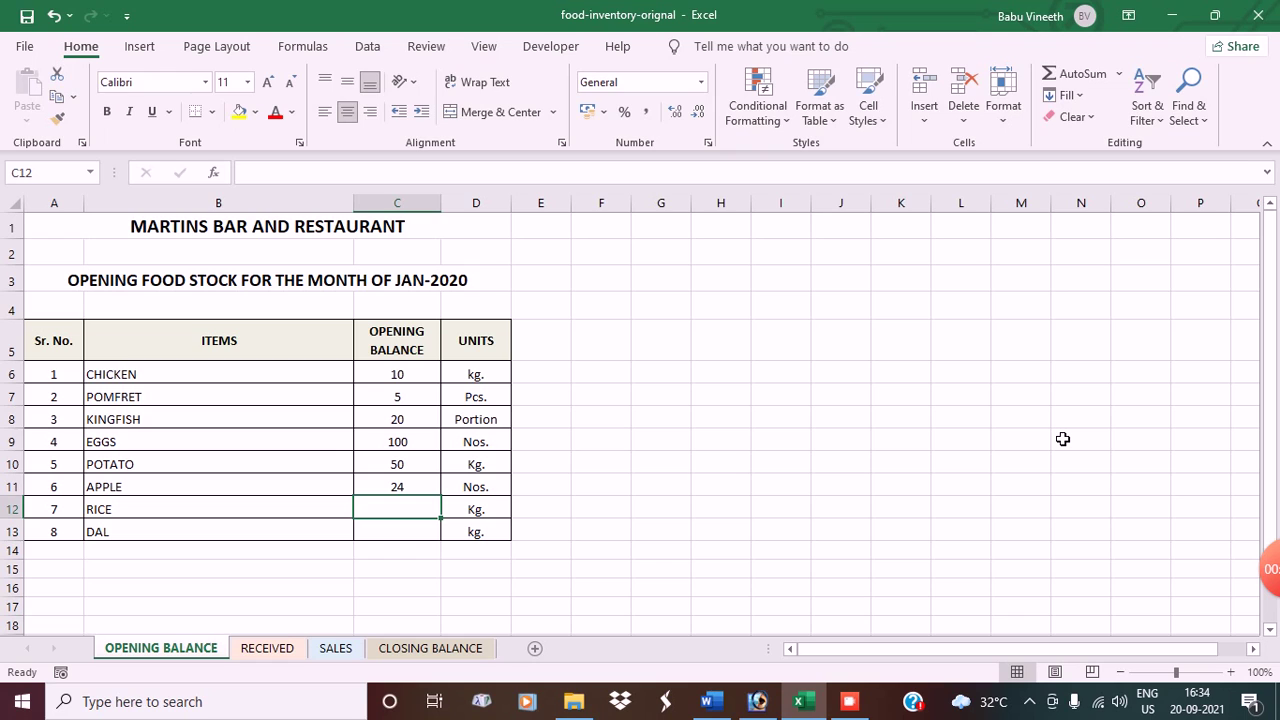
text(50)
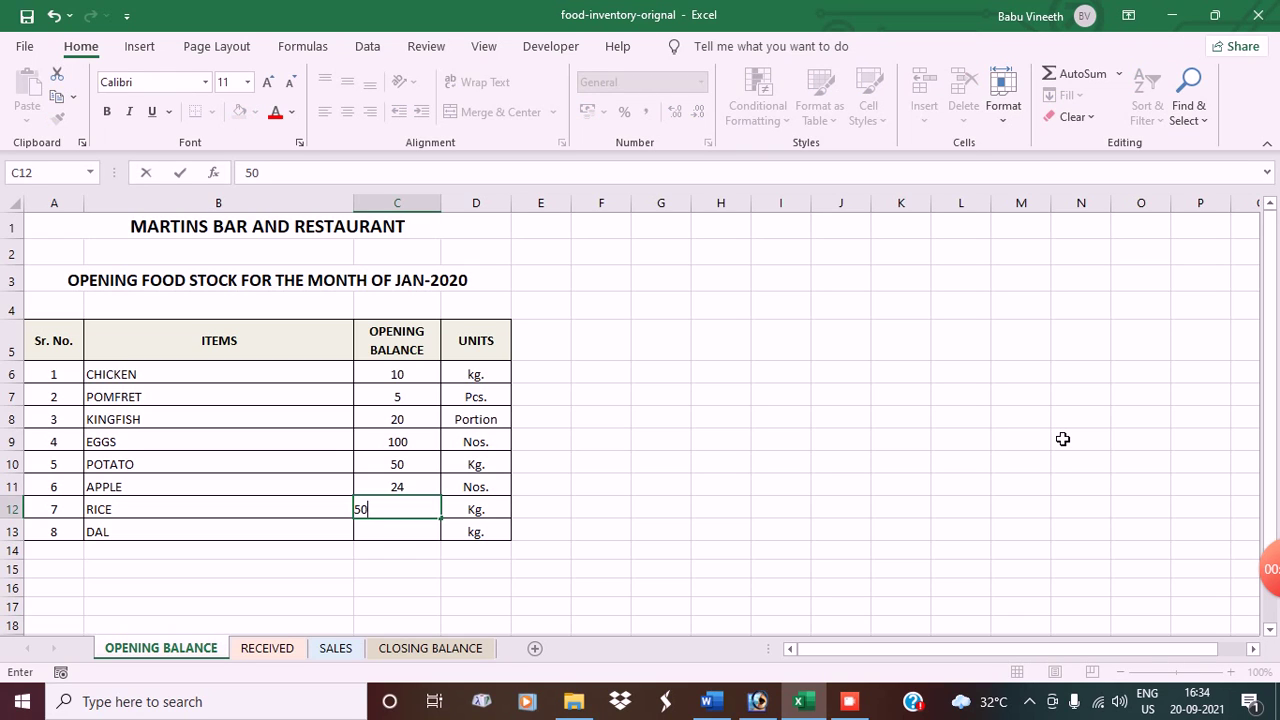
key(Return)
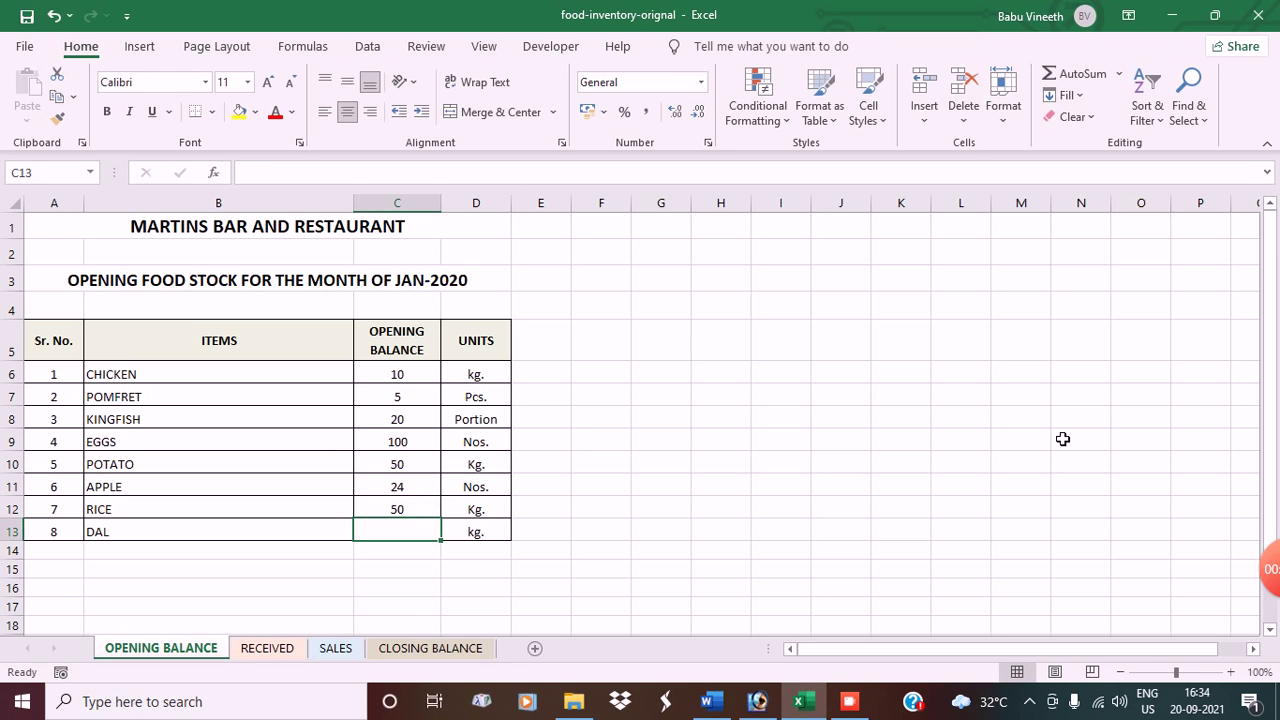
text(25)
key(Return)
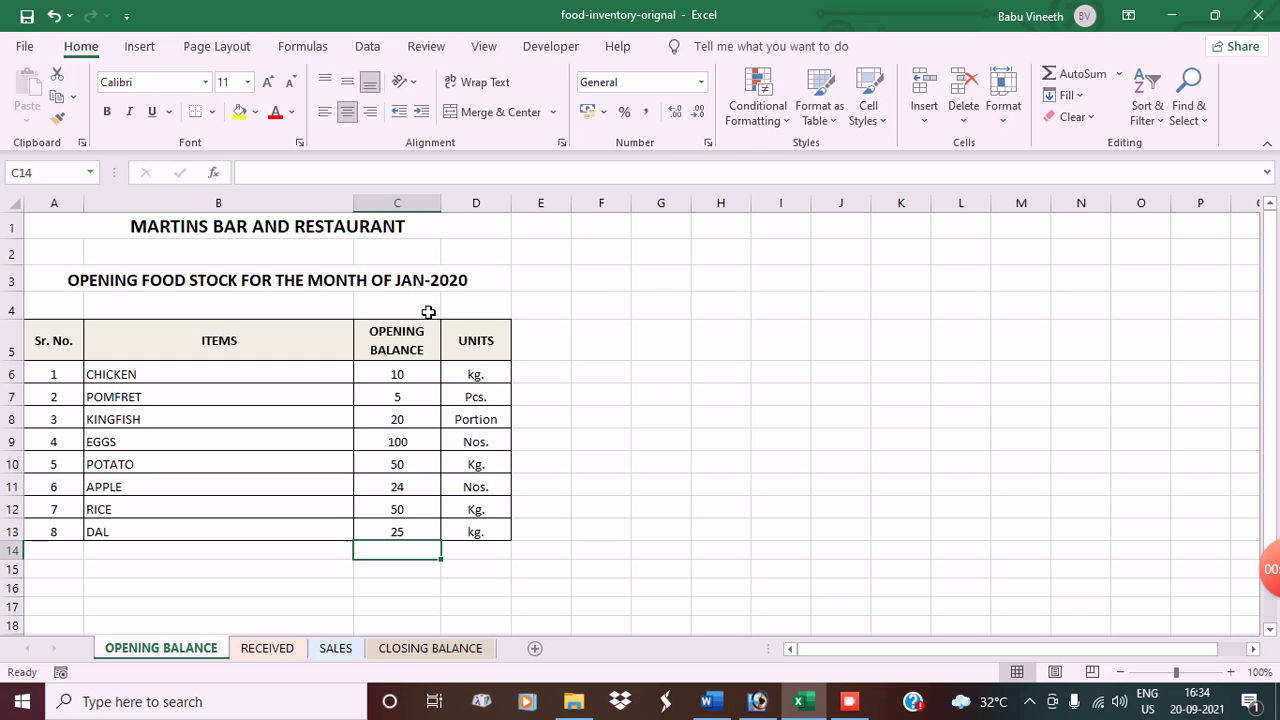
click(431, 648)
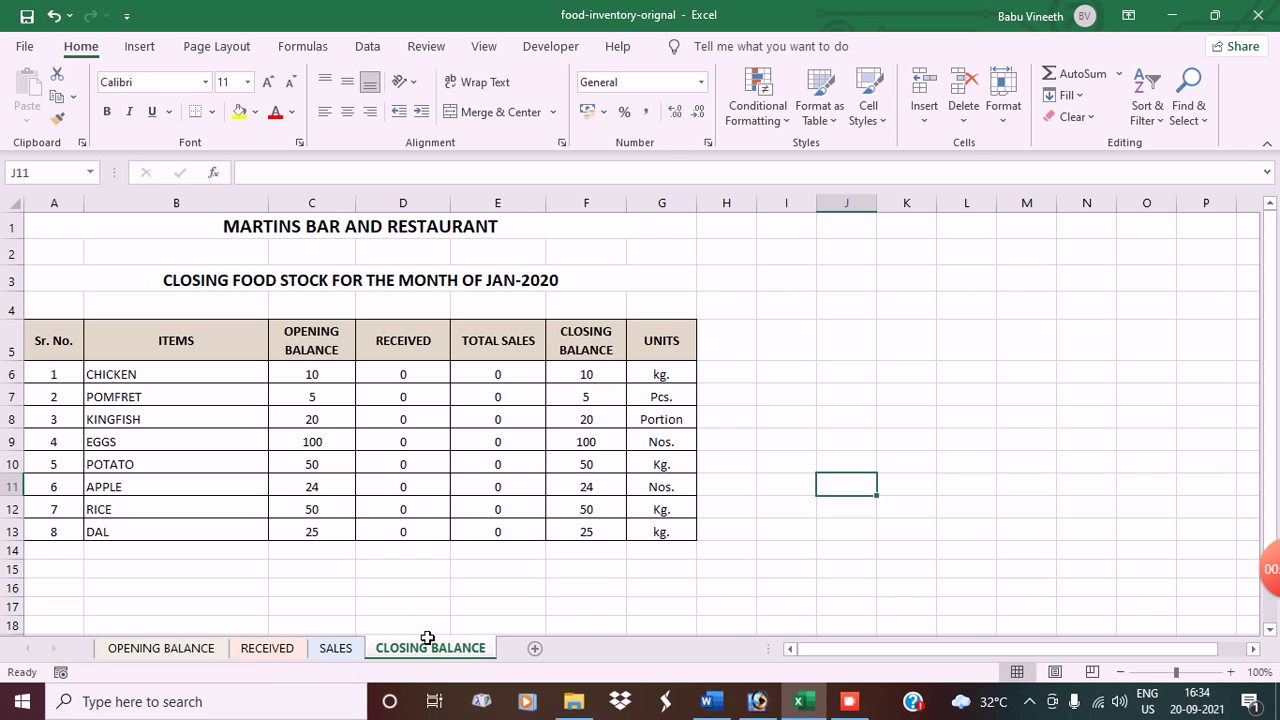
On the RECEIVED sheet, enter 21-Jan quantities of 10 for Chicken, 5 for Pomfret, 5 for Kingfish and 12 for Eggs.
click(268, 648)
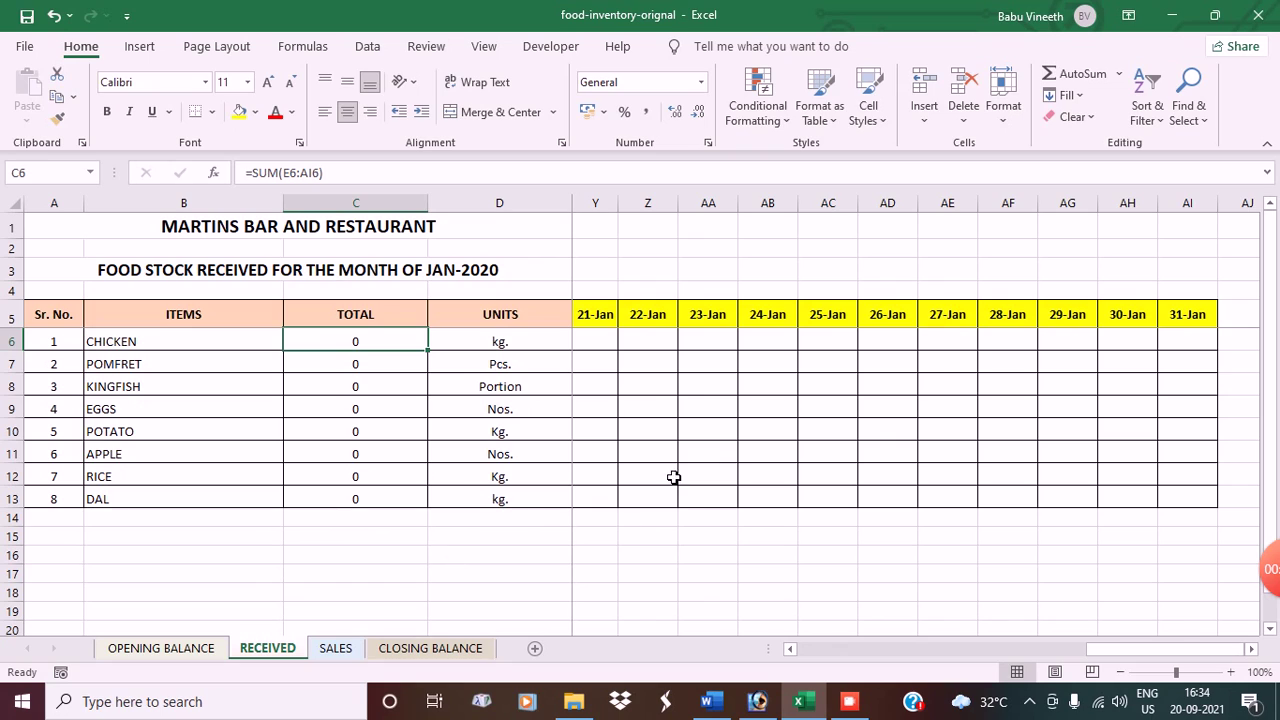
click(612, 344)
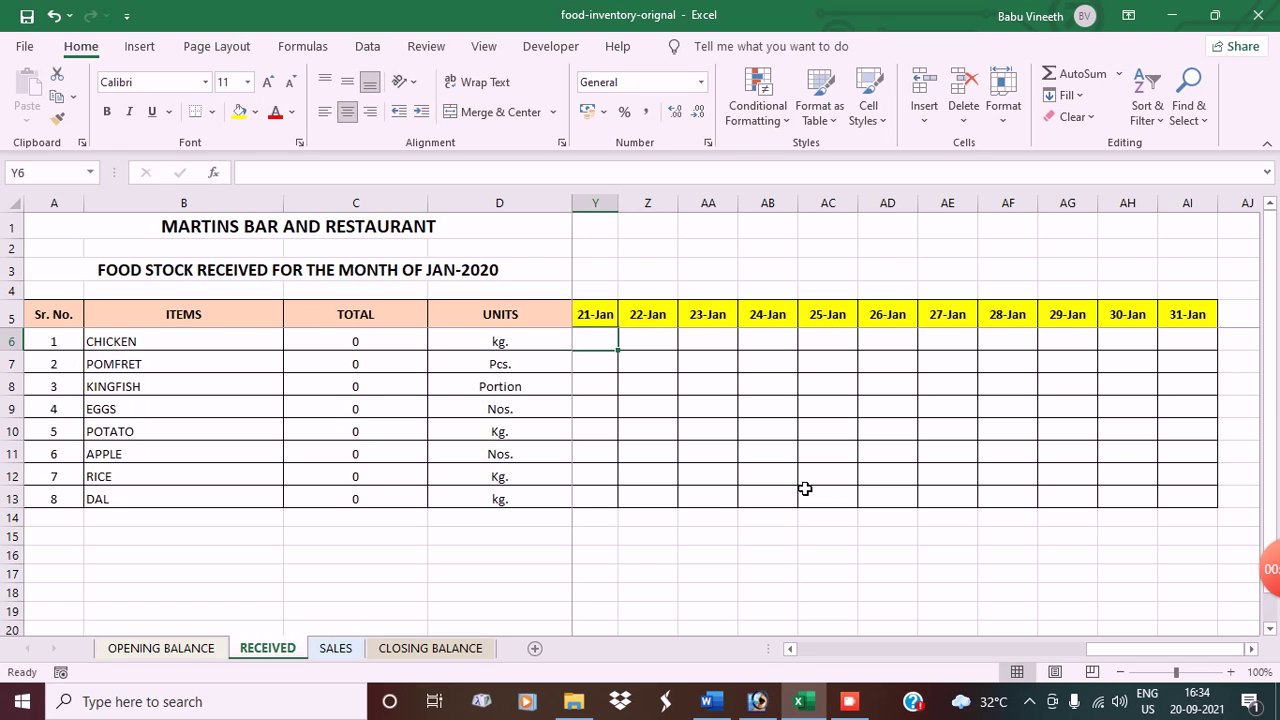
text(10)
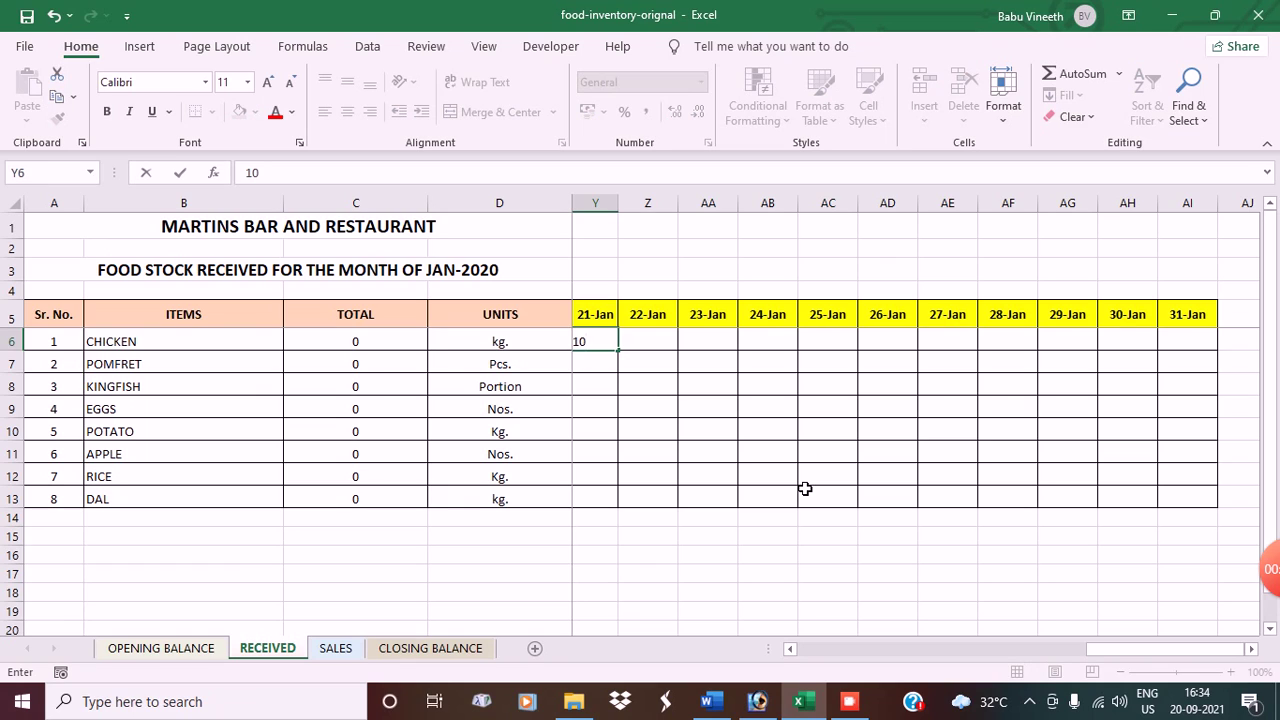
key(Return)
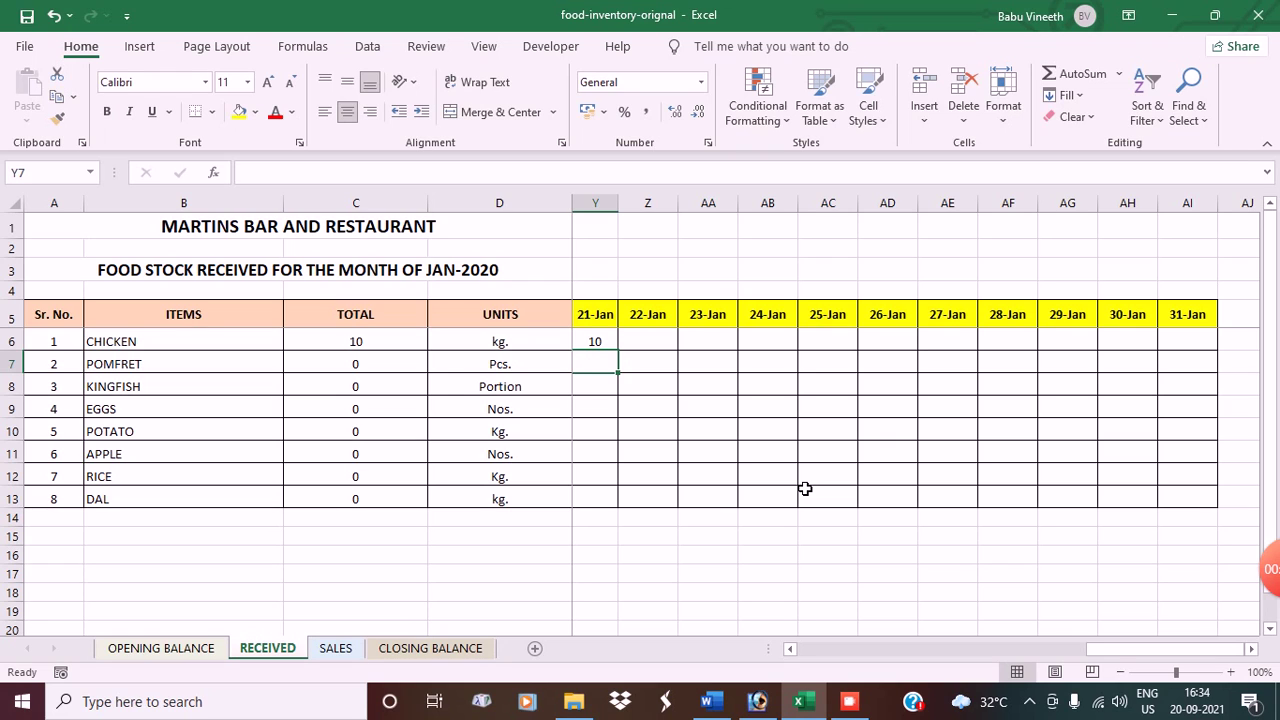
text(5)
key(Return)
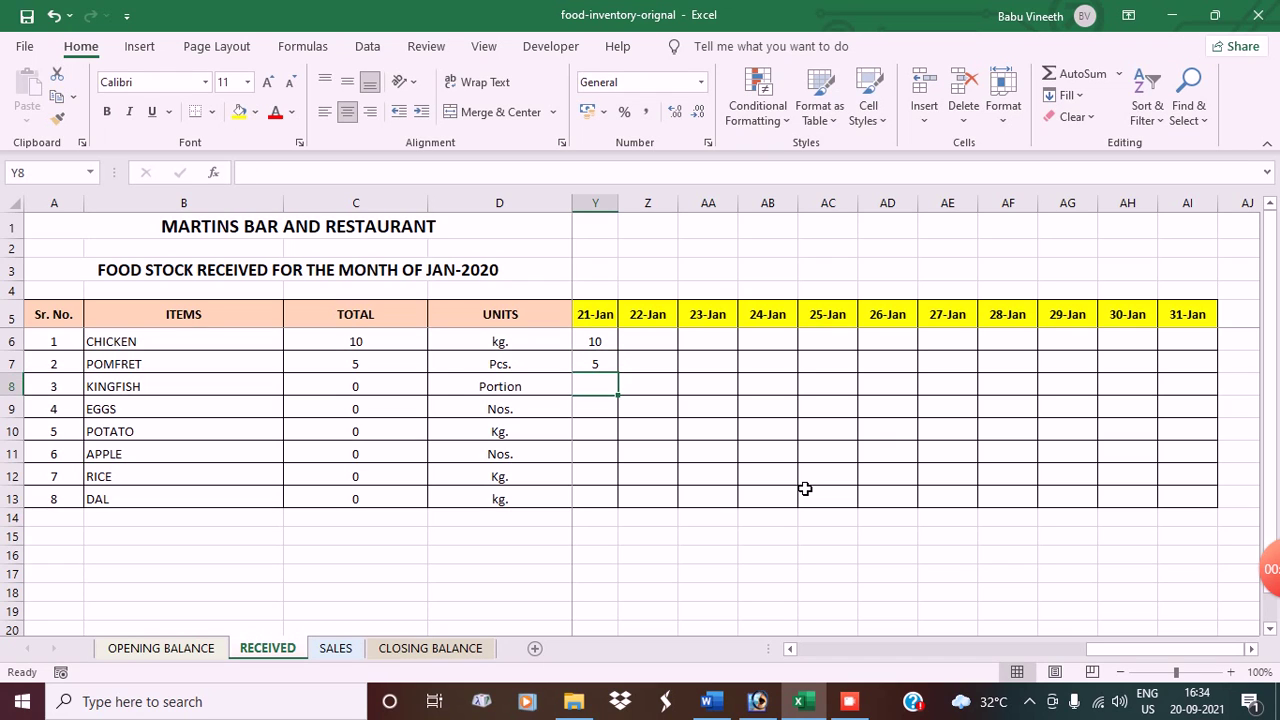
text(5)
key(Return)
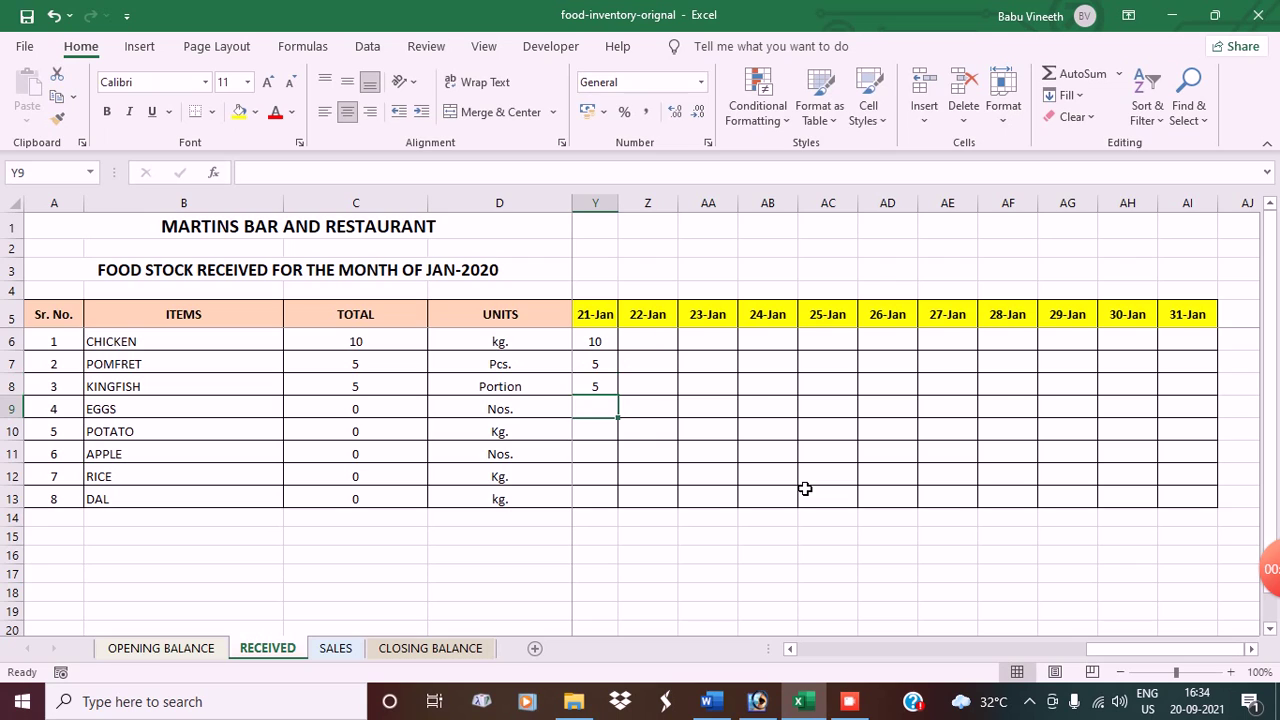
text(12)
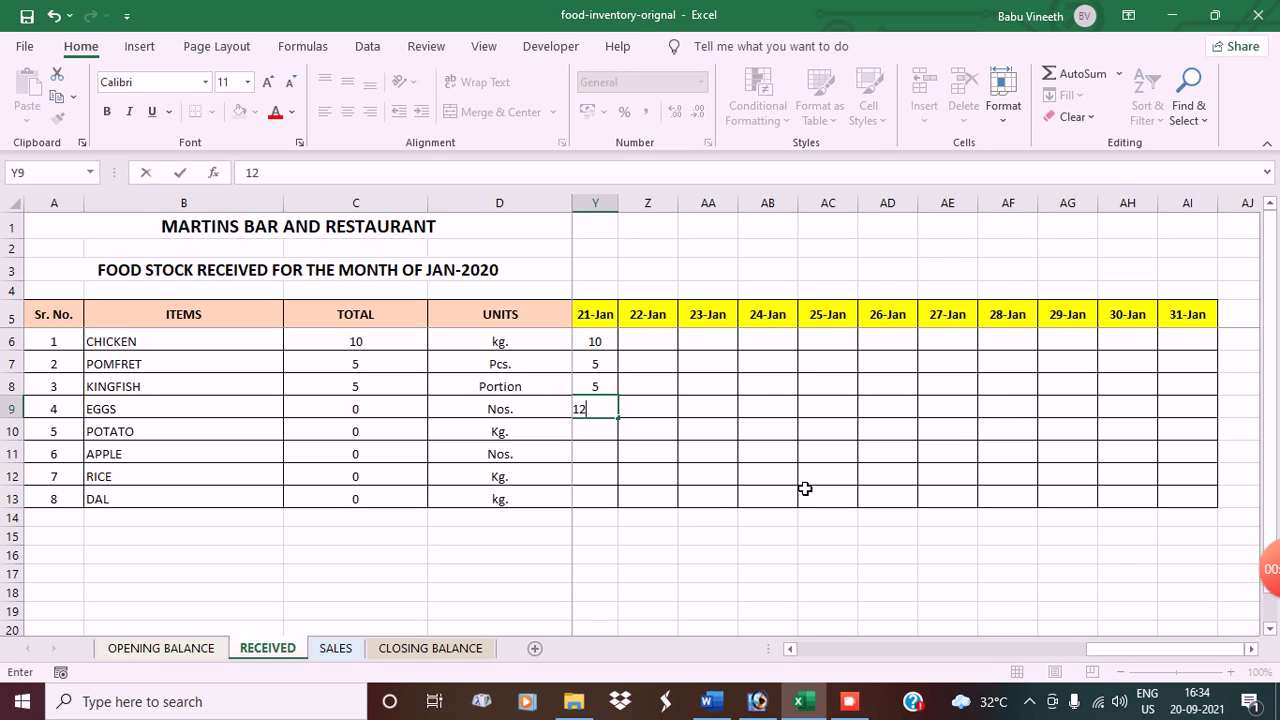
key(Return)
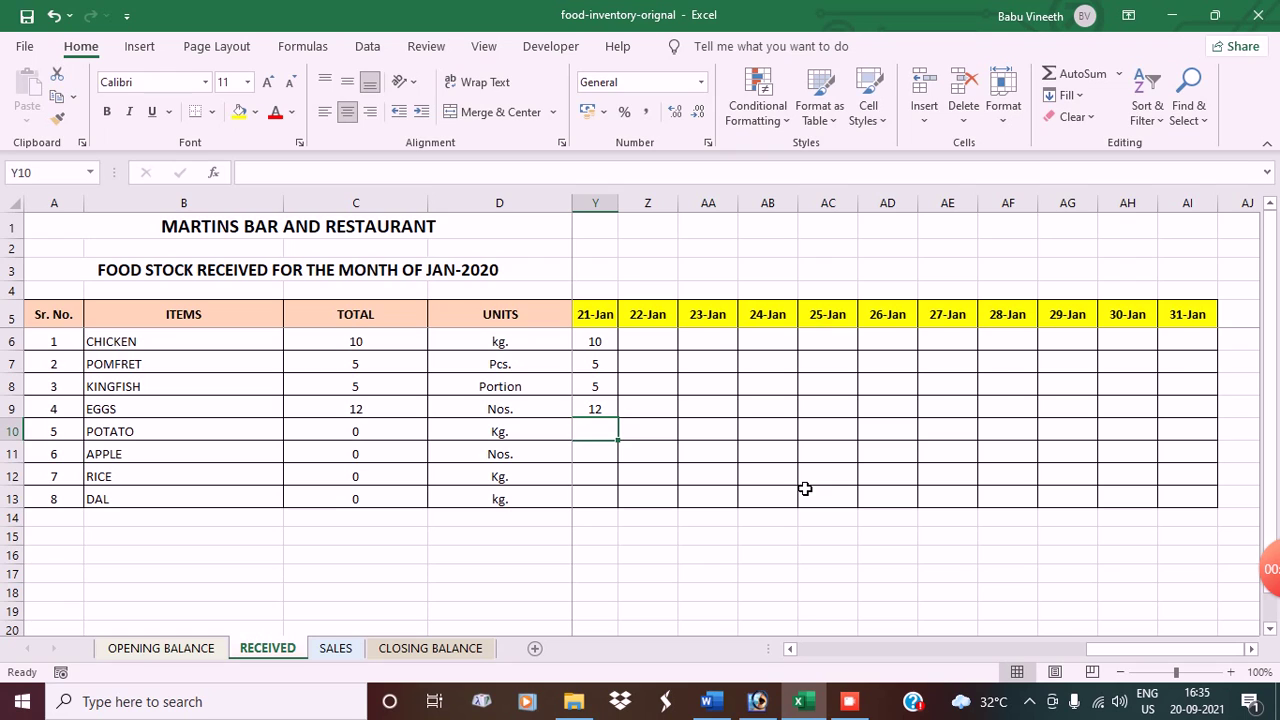
Enter 21-Jan received quantities of 25 for Potato, 12 for Apple, 25 for Rice and 25 for Dal, and check the CLOSING BALANCE sheet.
text(25)
key(Return)
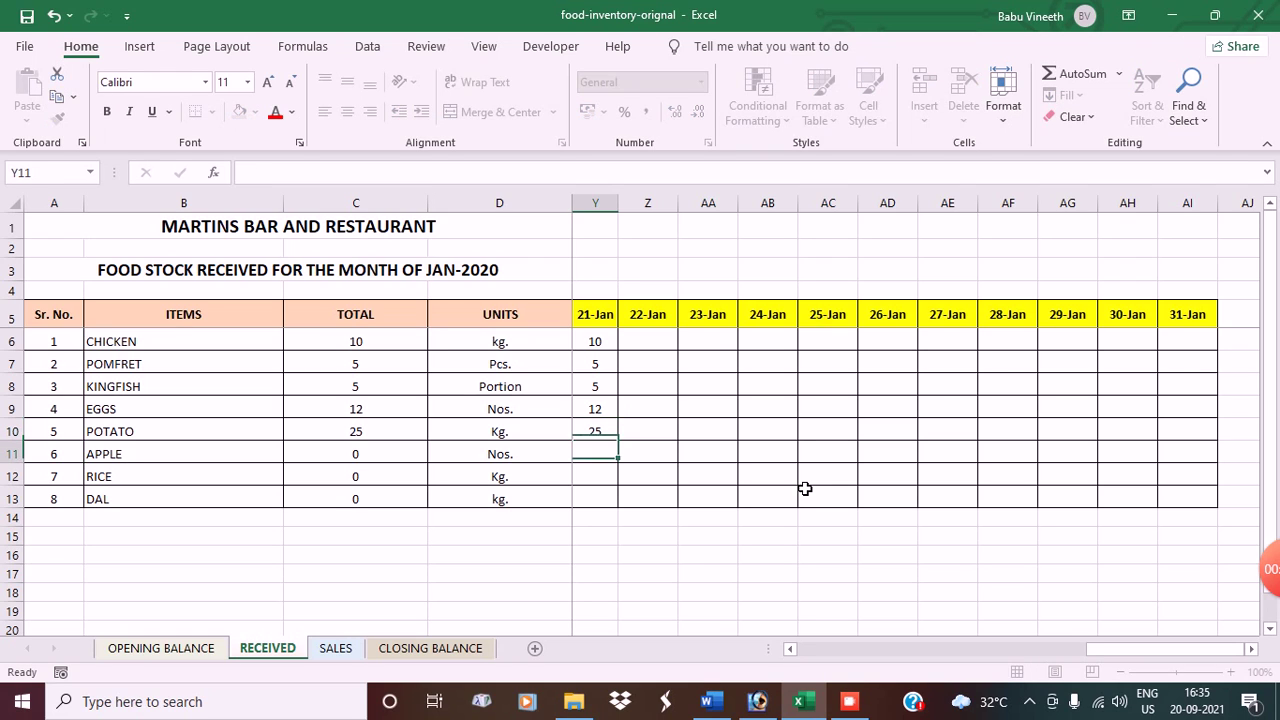
text(12)
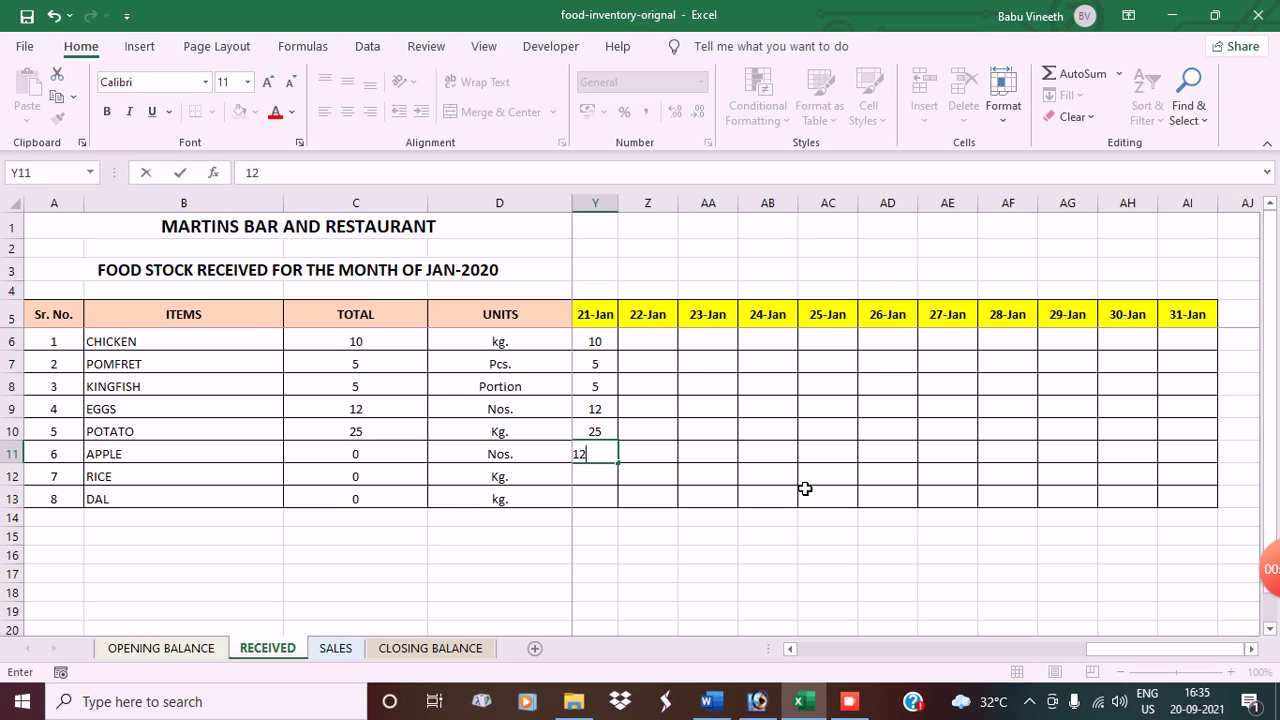
key(Return)
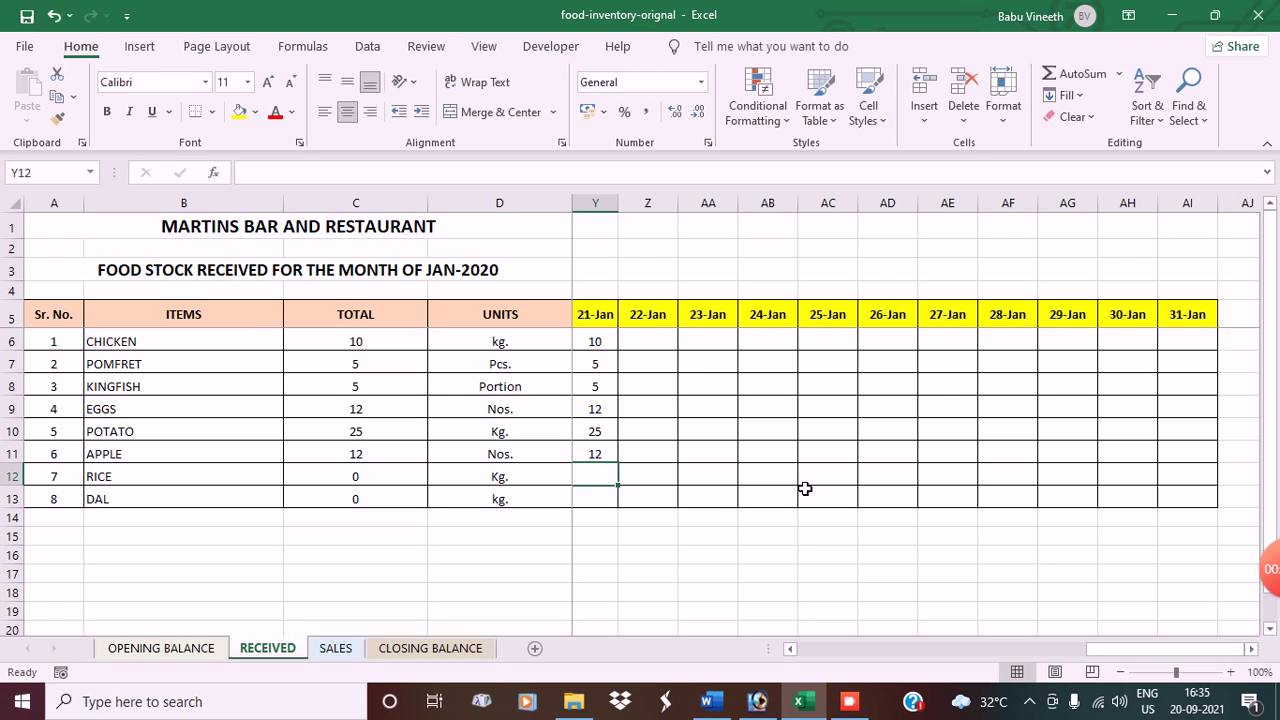
text(25)
key(Return)
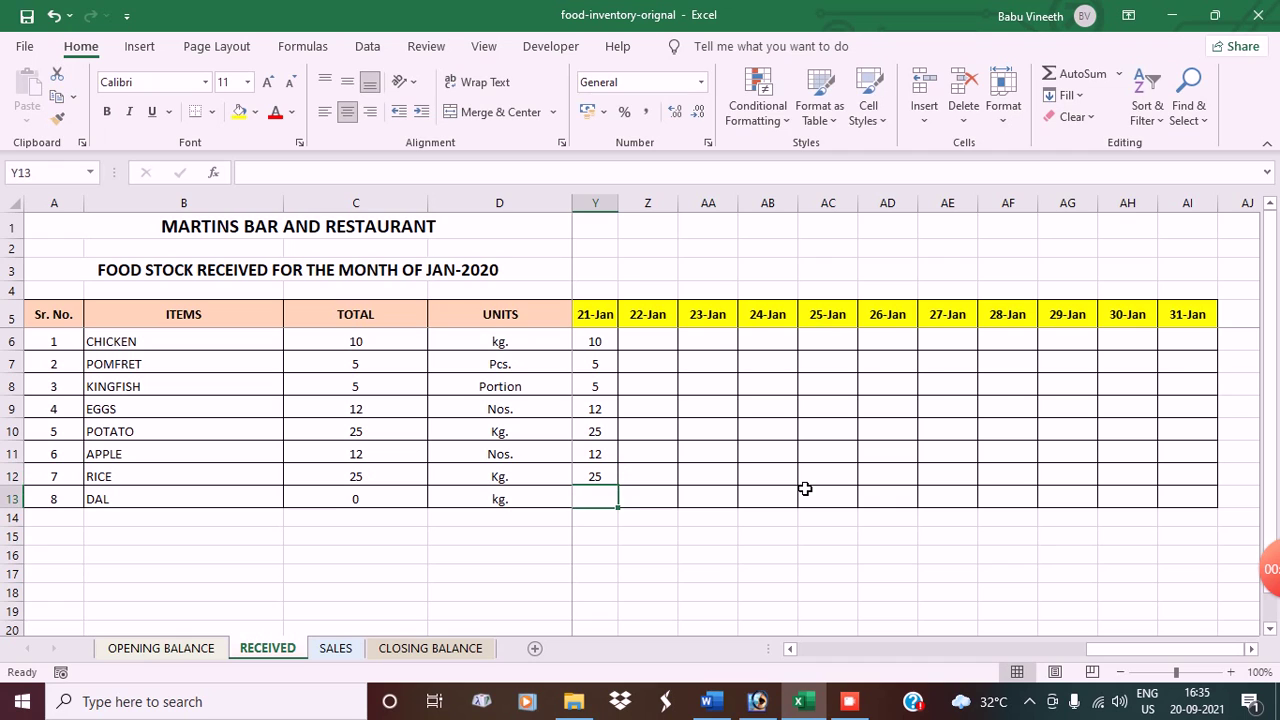
text(25)
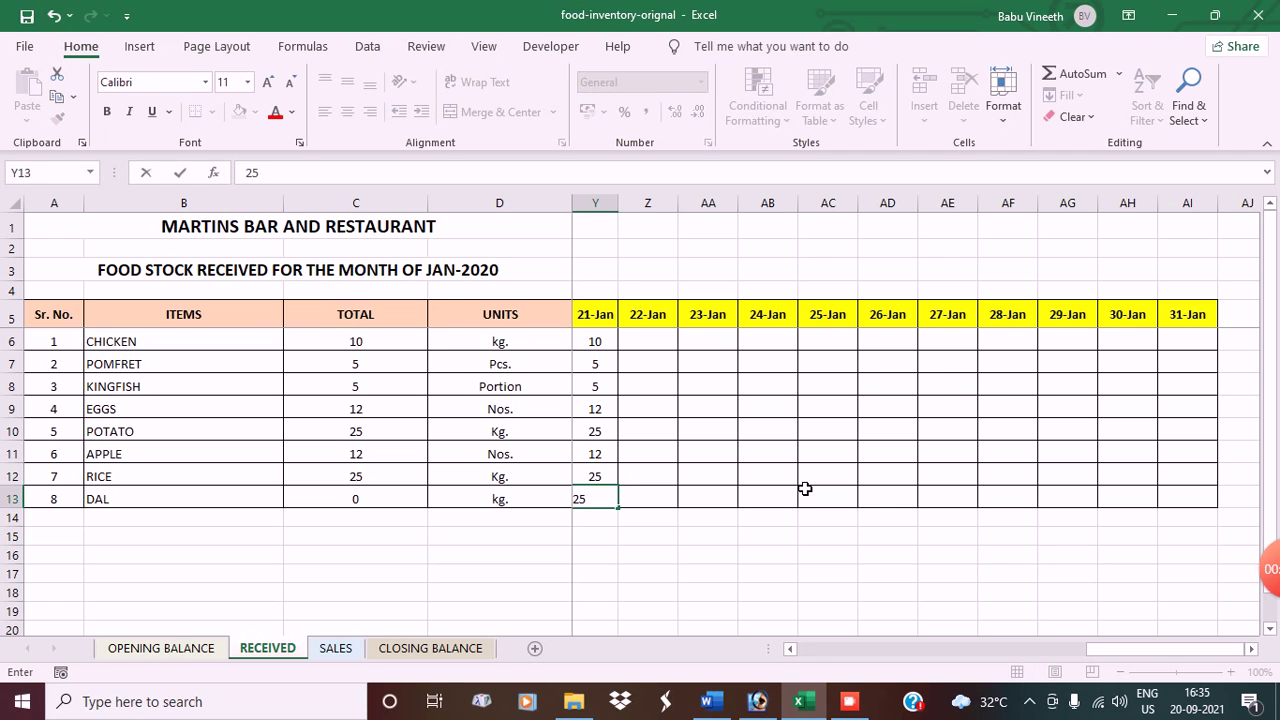
key(Return)
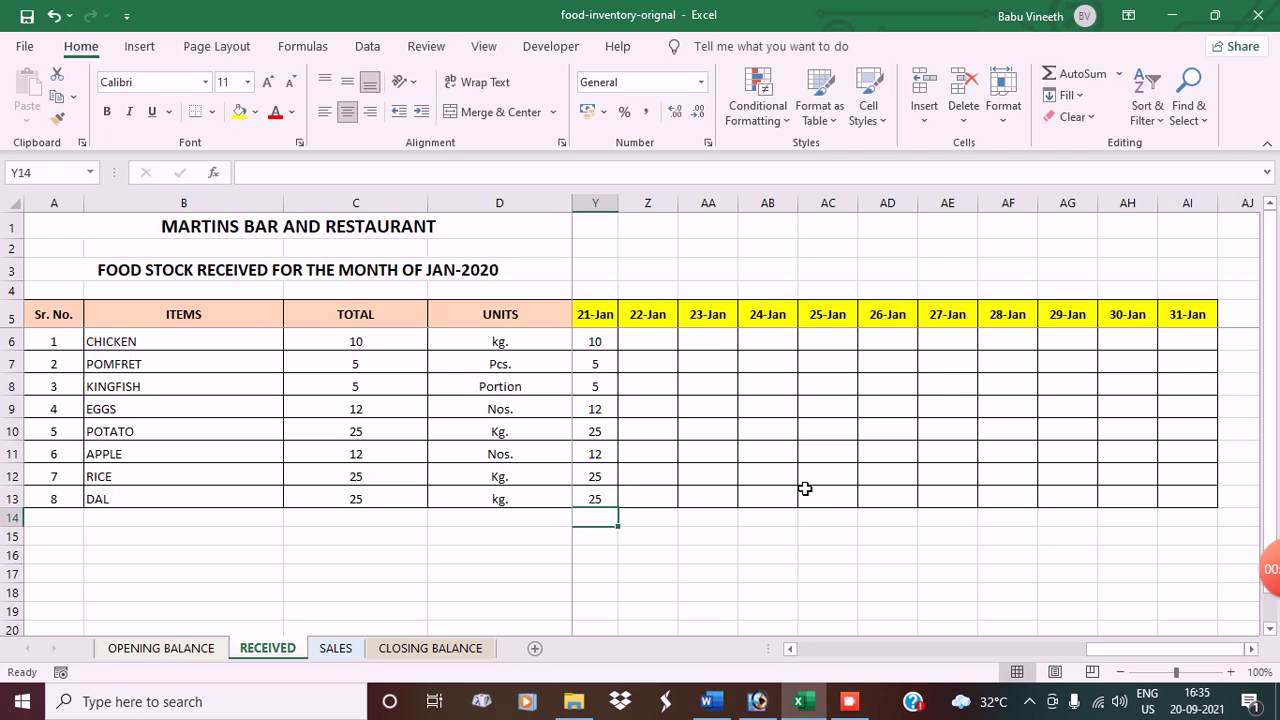
click(446, 652)
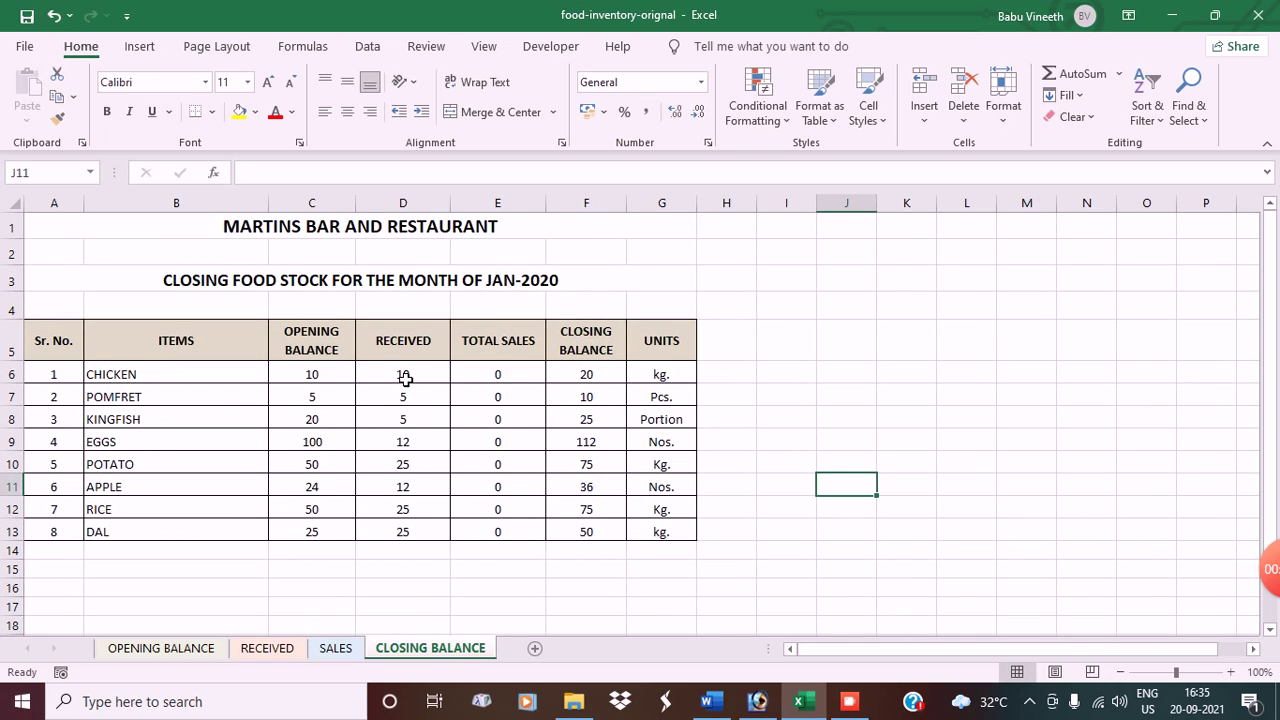
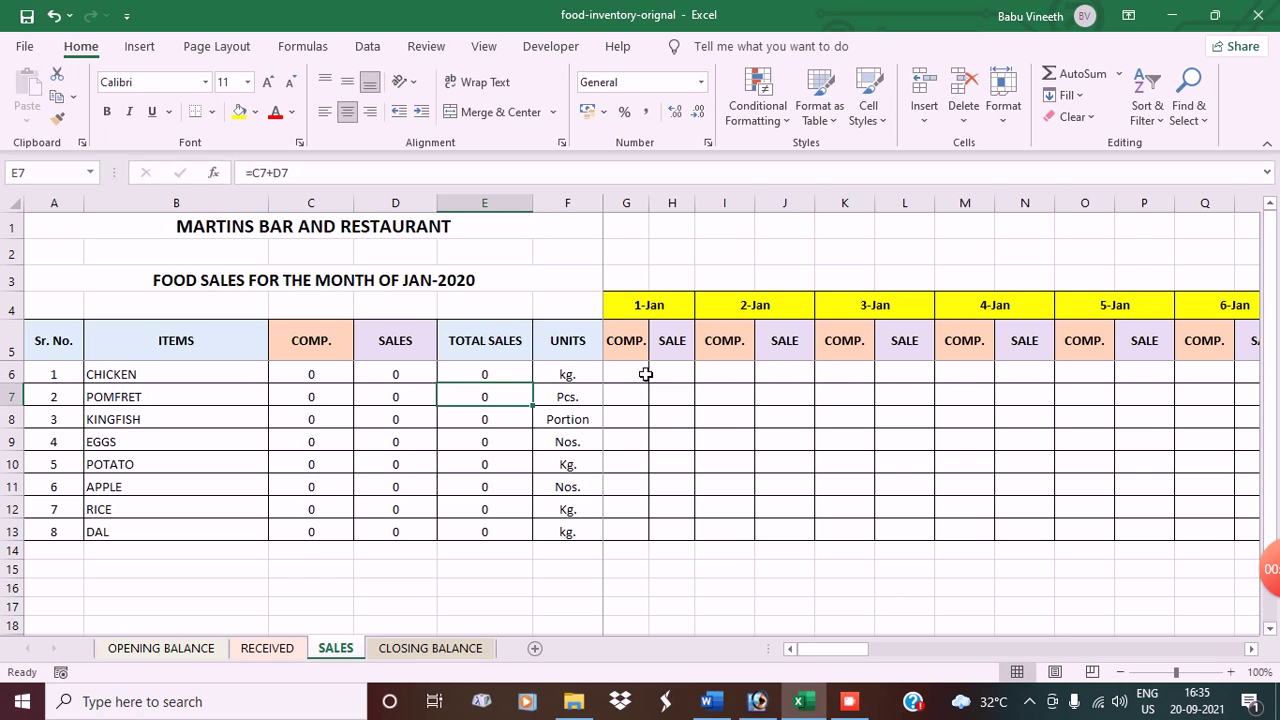
On the SALES sheet, enter Chicken's 1-Jan quantities as 0.5 complimentary and 5 sale.
click(646, 373)
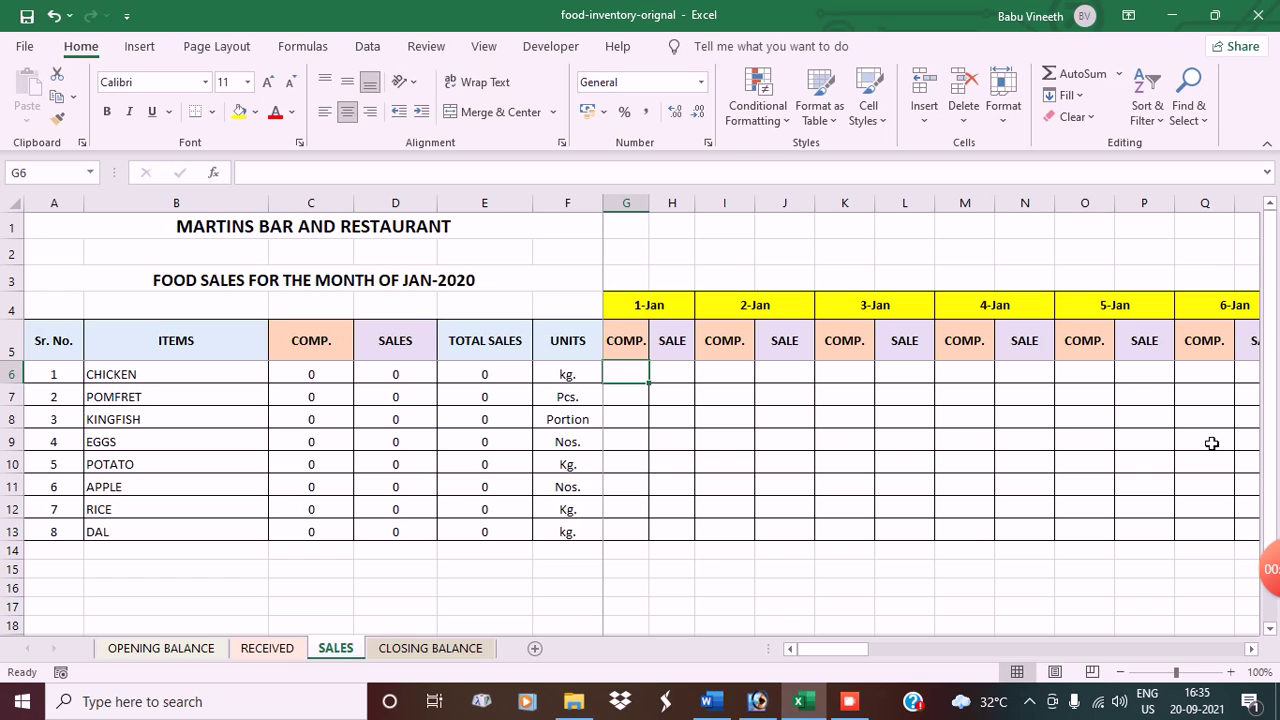
text(.5)
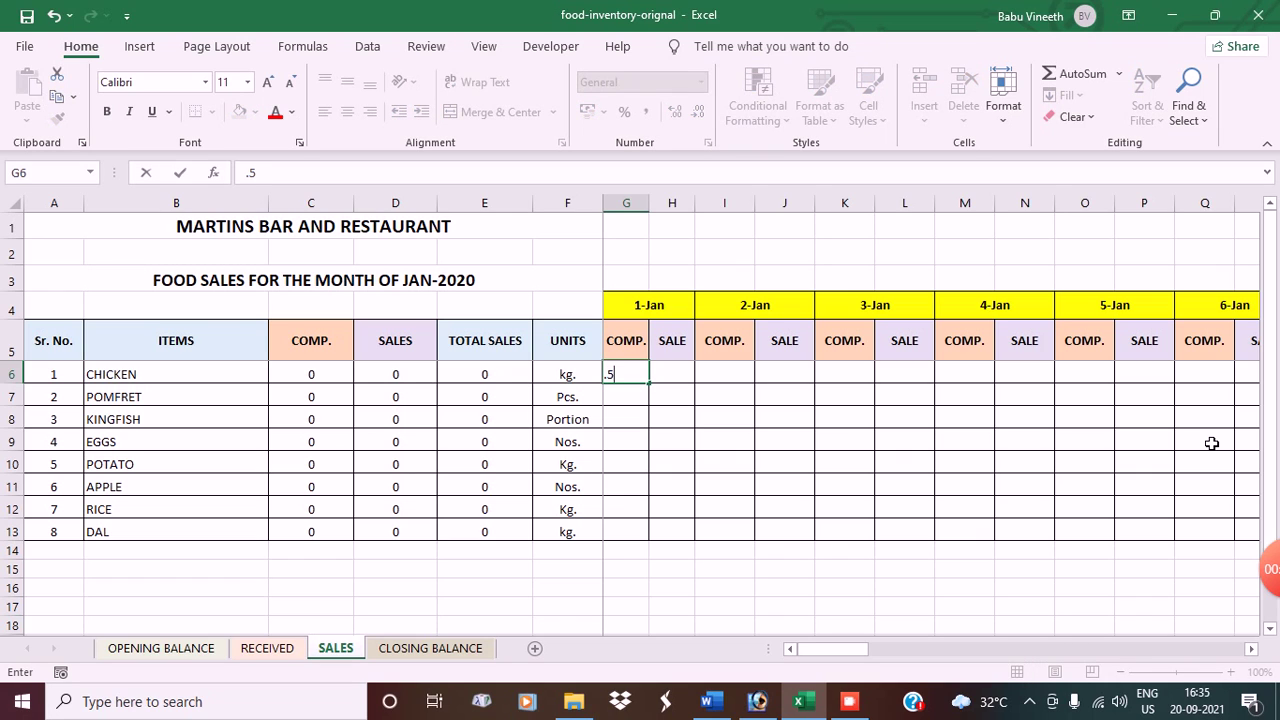
key(Return)
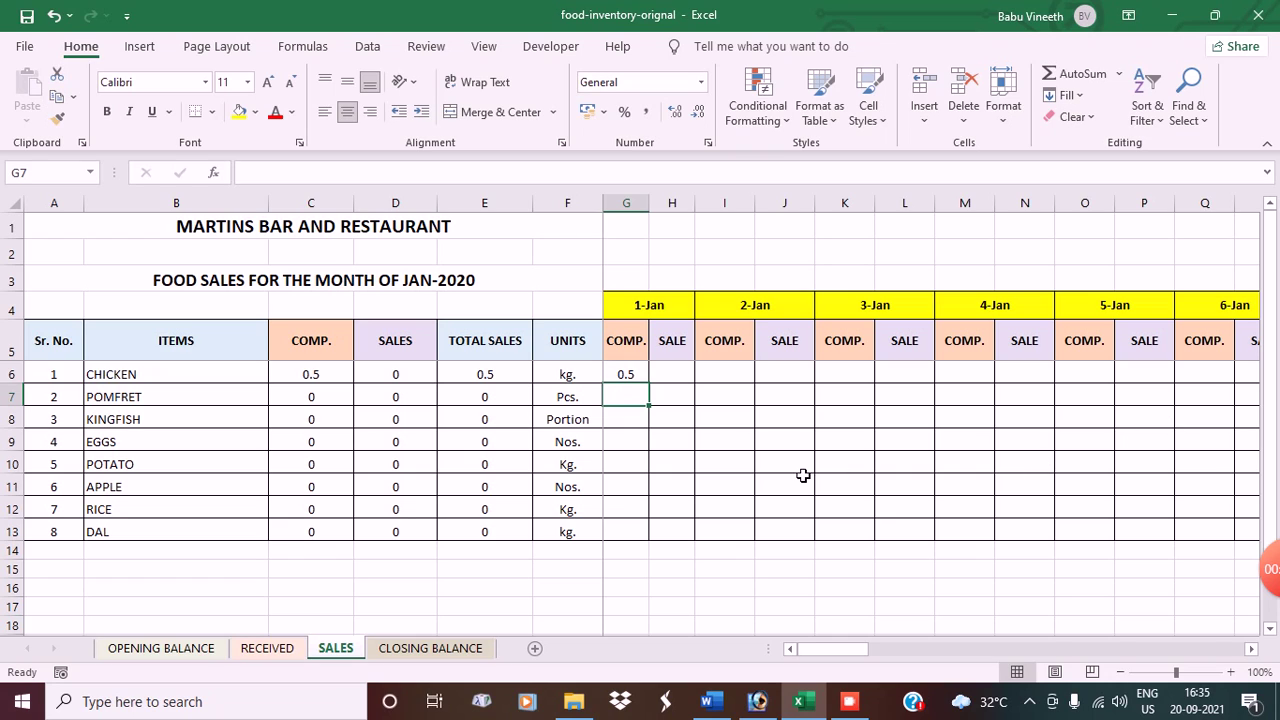
click(680, 370)
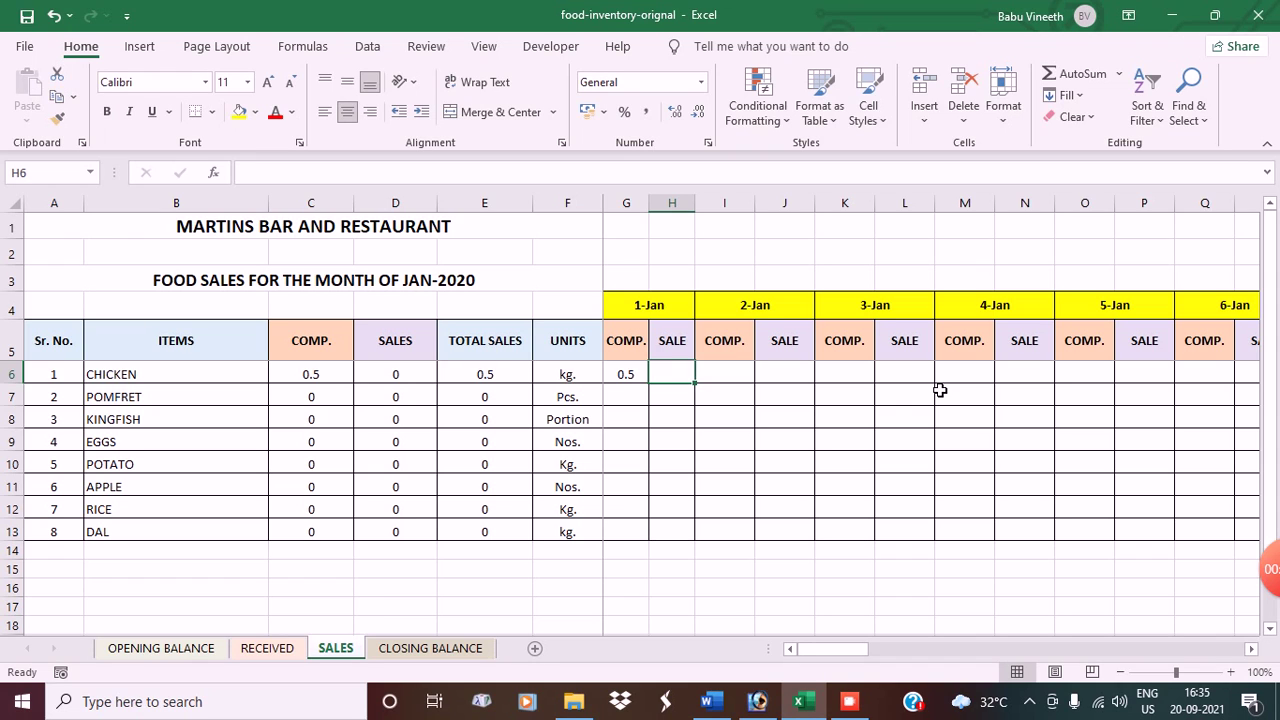
text(5)
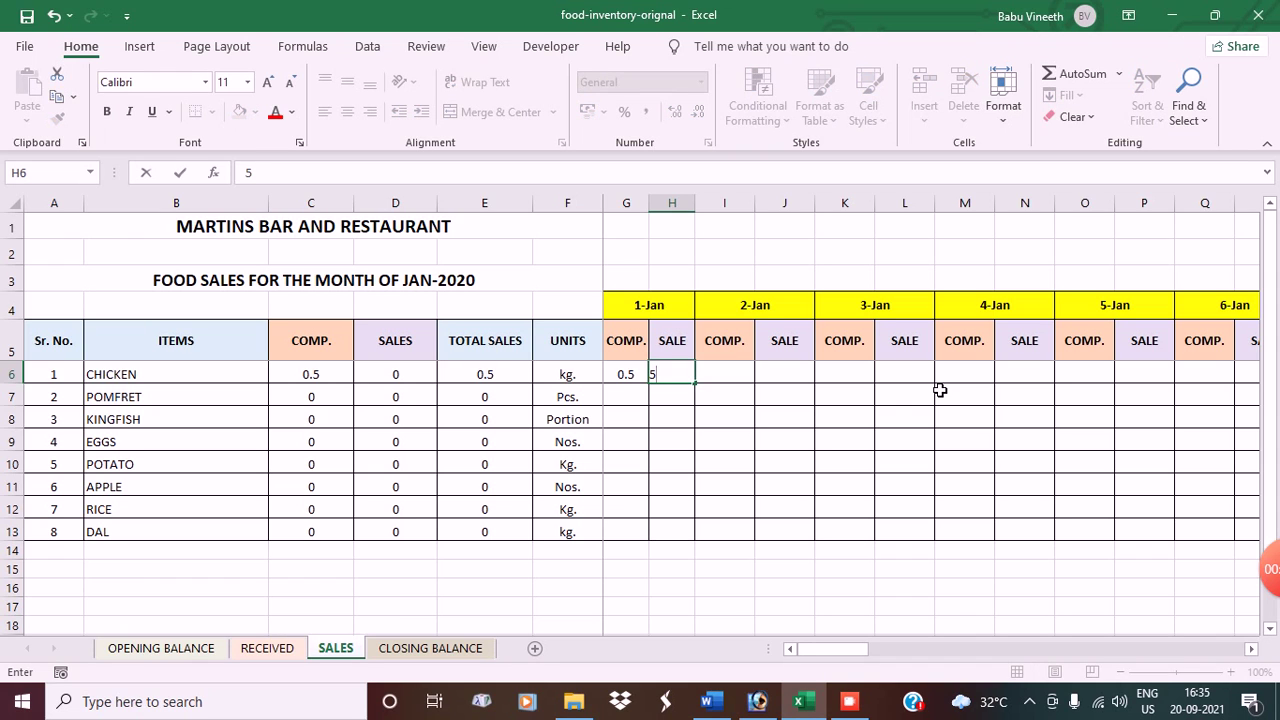
key(Return)
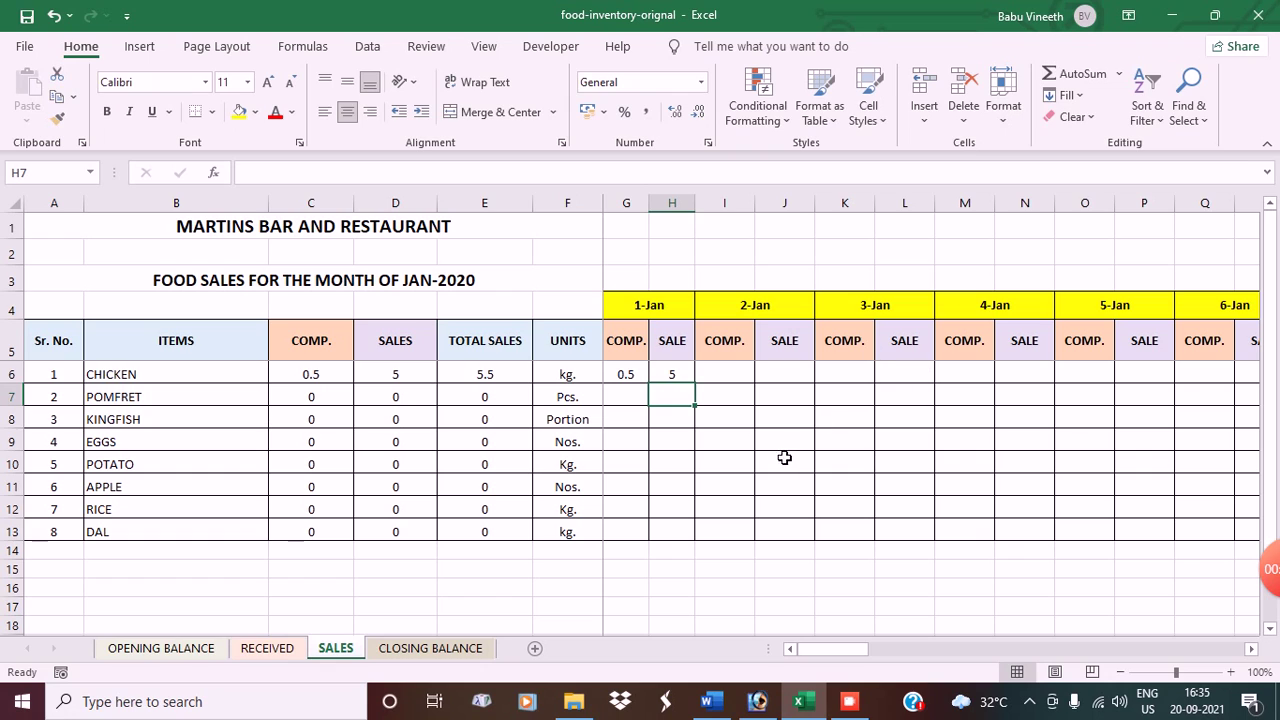
Enter Pomfret's 1-Jan quantities as 1 complimentary and 2 sale.
click(638, 397)
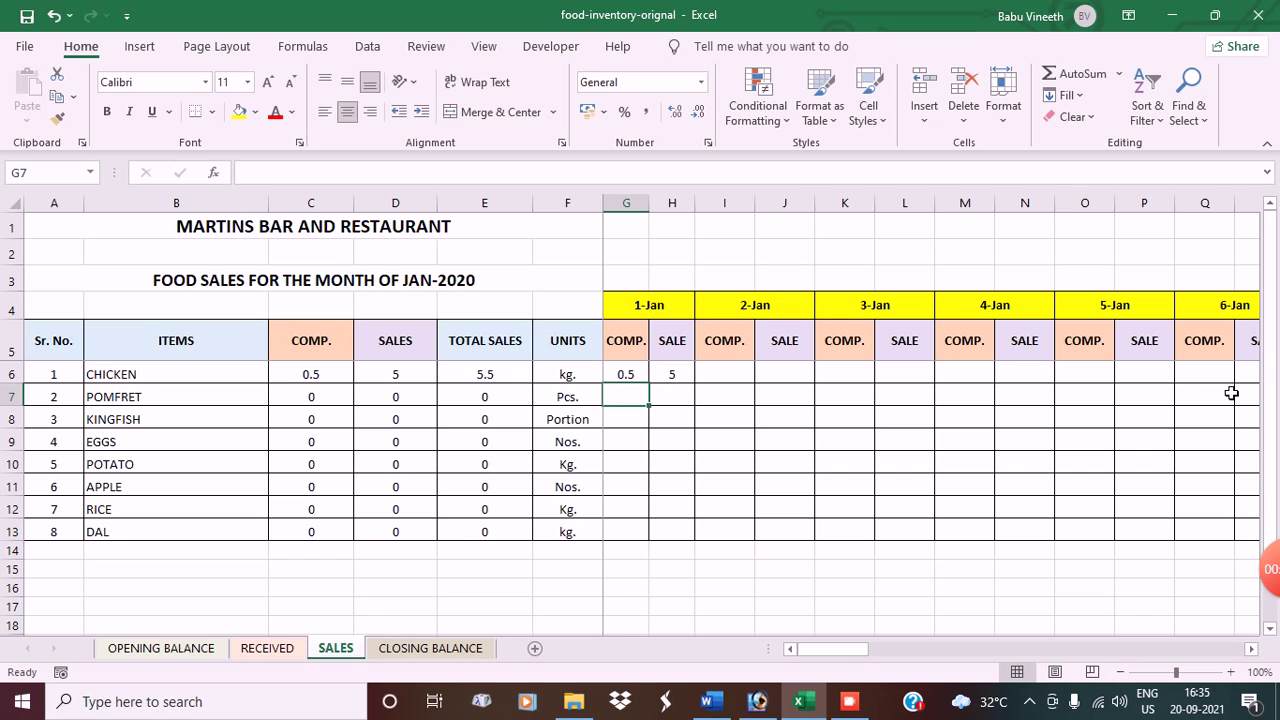
text(1)
key(Return)
key(Up)
key(Right)
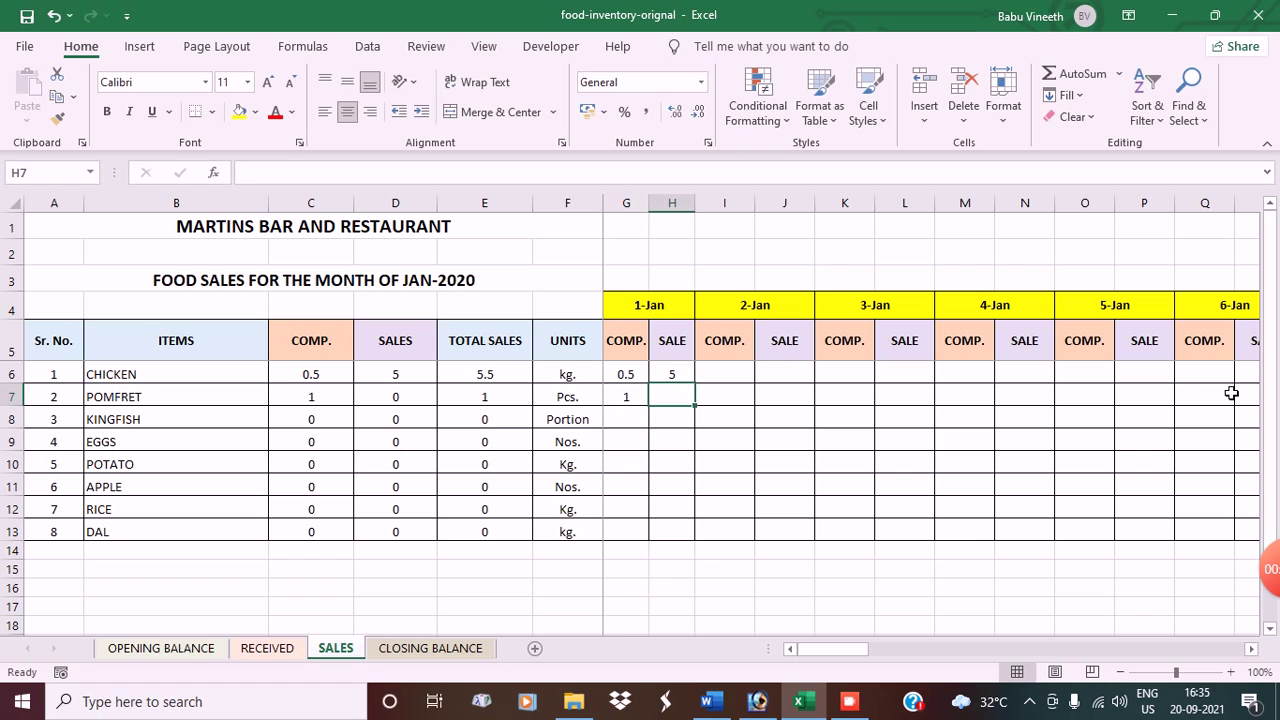
text(2)
key(Return)
Enter Kingfish's 1-Jan quantities as 1 complimentary and 5 sale.
key(Left)
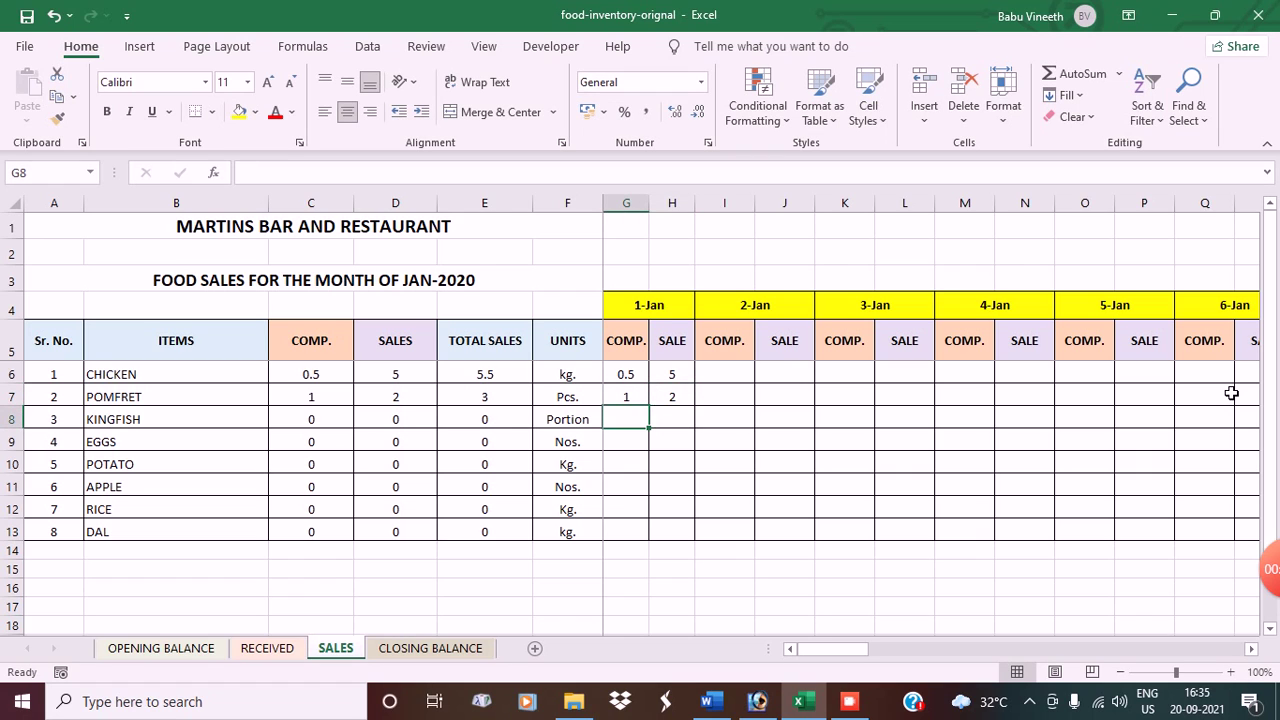
text(1)
key(Right)
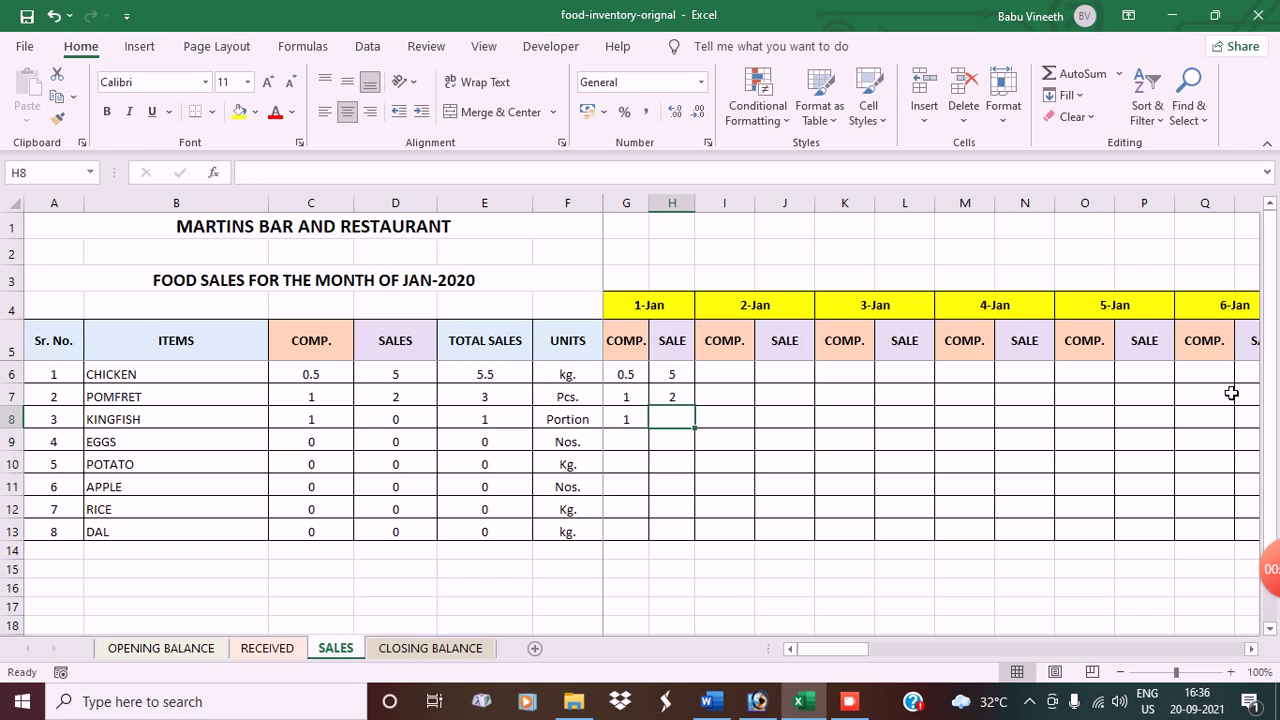
text(5)
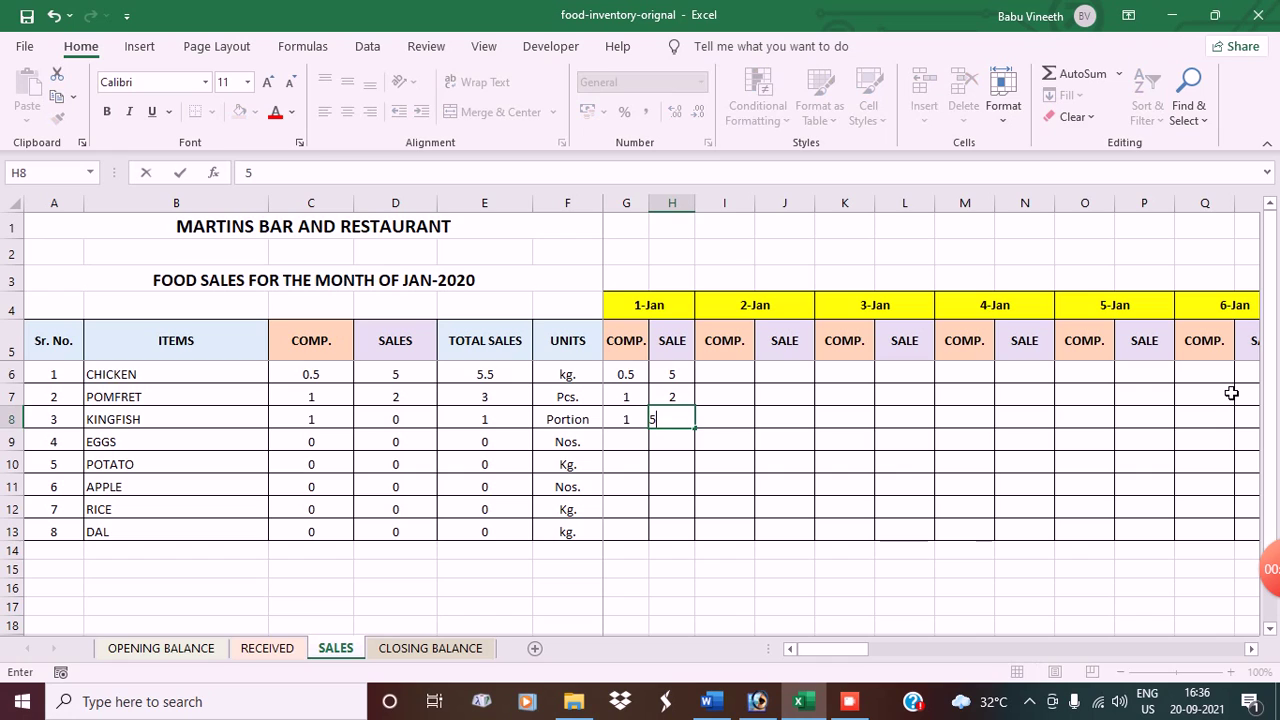
key(Return)
Enter 1-Jan sale quantities of 12 for Eggs and 10 for Potato, leaving their complimentary cells empty.
key(Left)
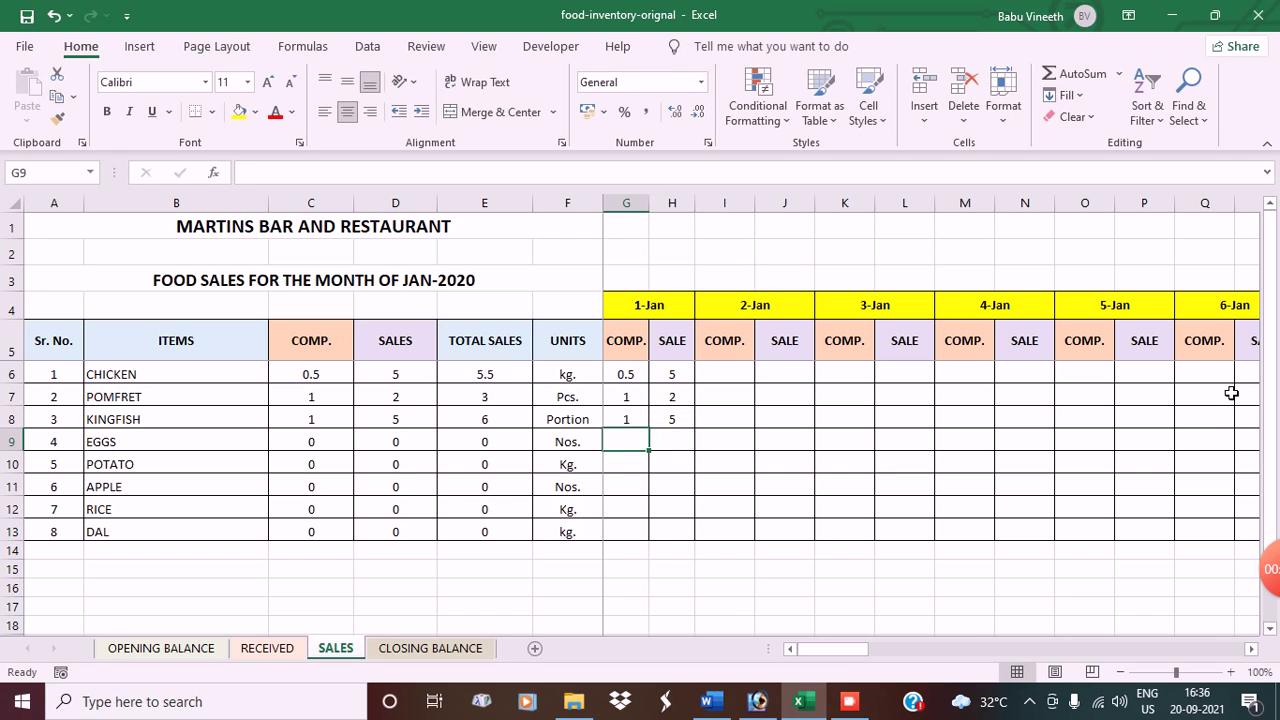
key(Right)
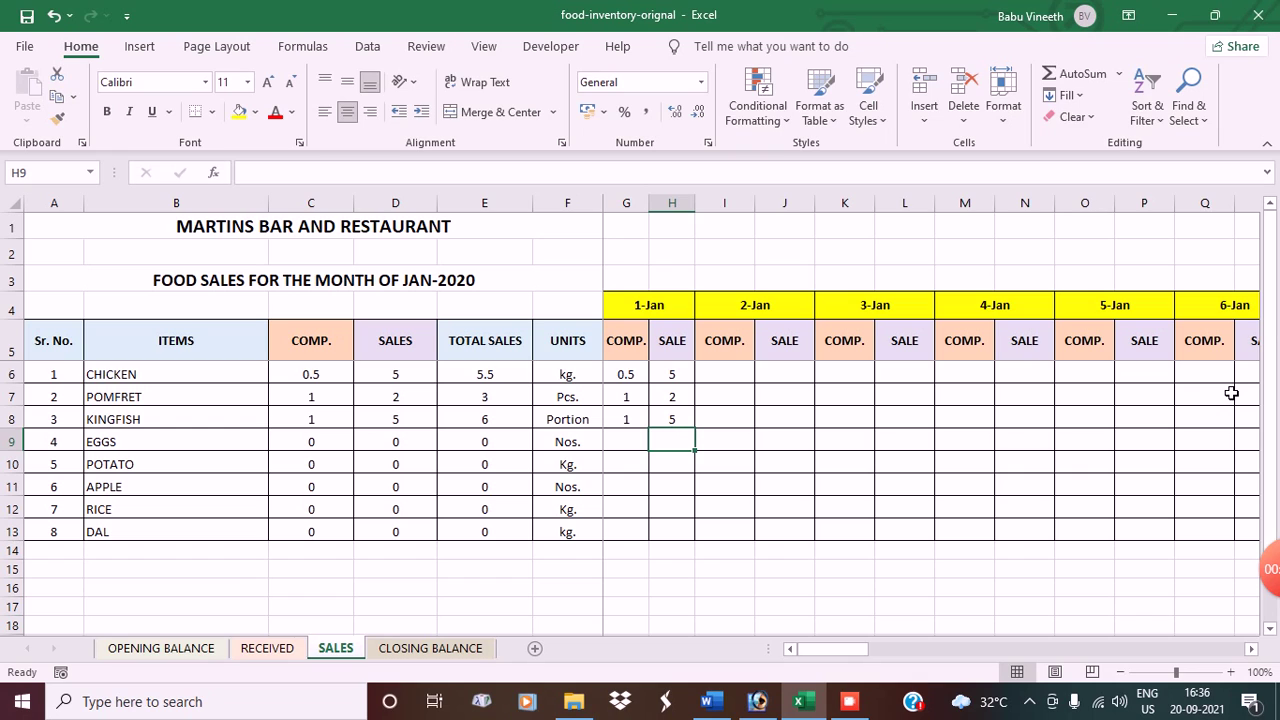
text(12)
key(Return)
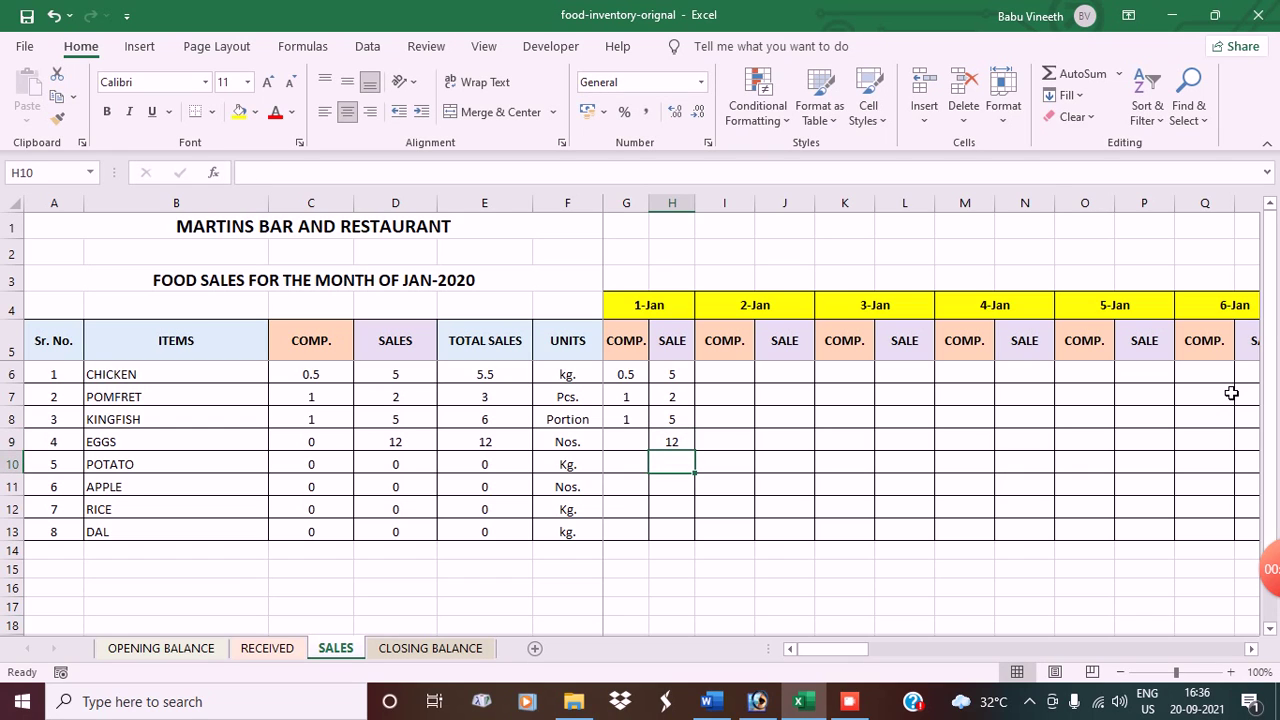
text(20)
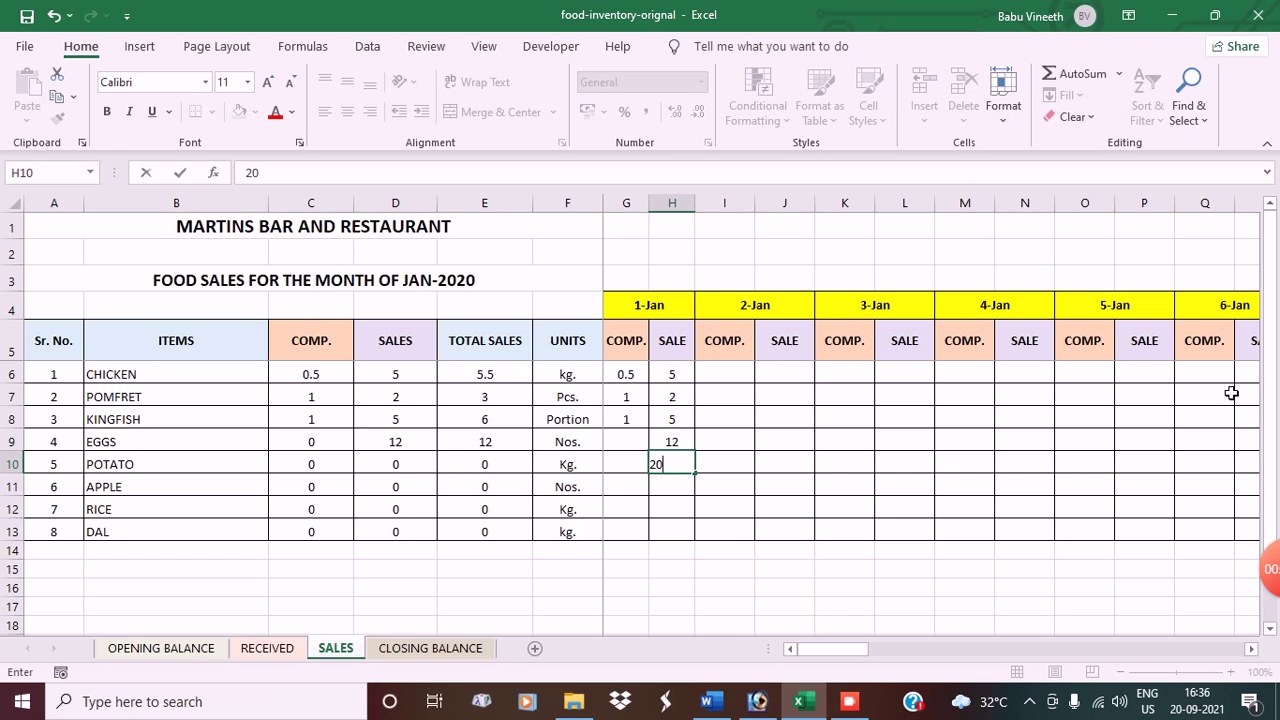
key(BackSpace)
key(BackSpace)
text(10)
key(Return)
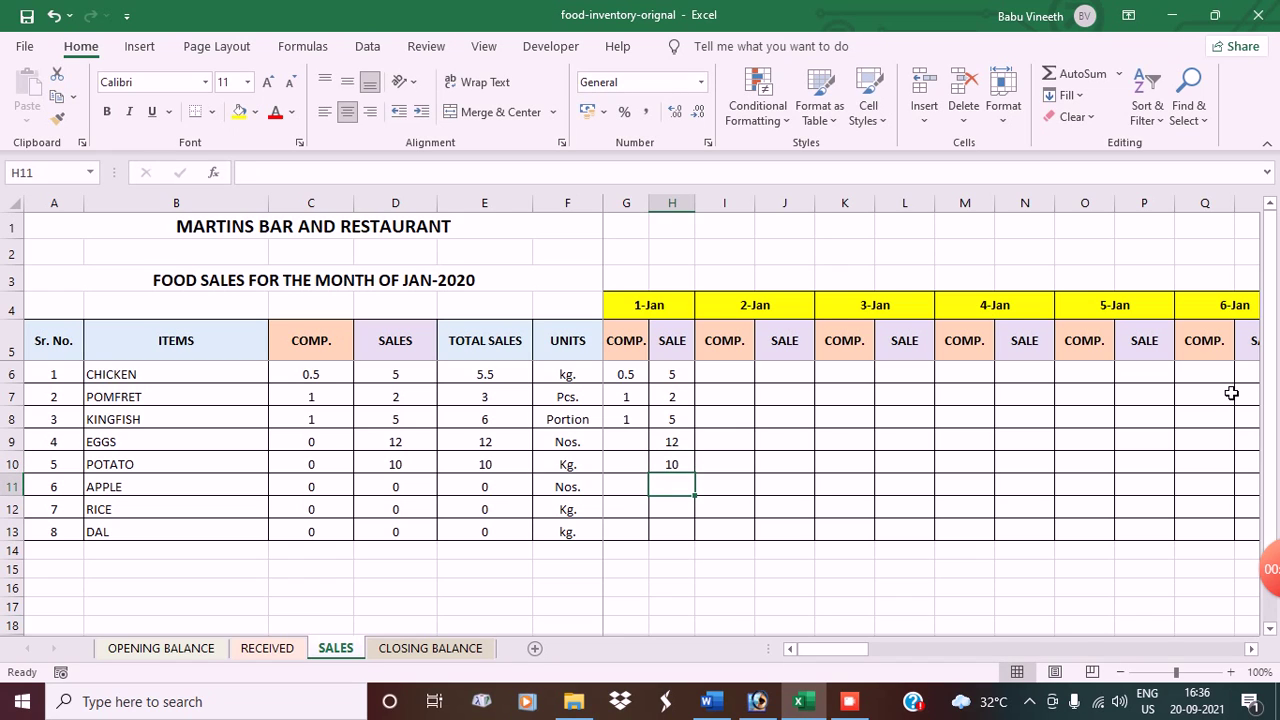
Enter 1-Jan sale quantities of 10 for Apple, 10 for Rice and 5 for Dal, and check the CLOSING BALANCE sheet.
text(10)
key(Return)
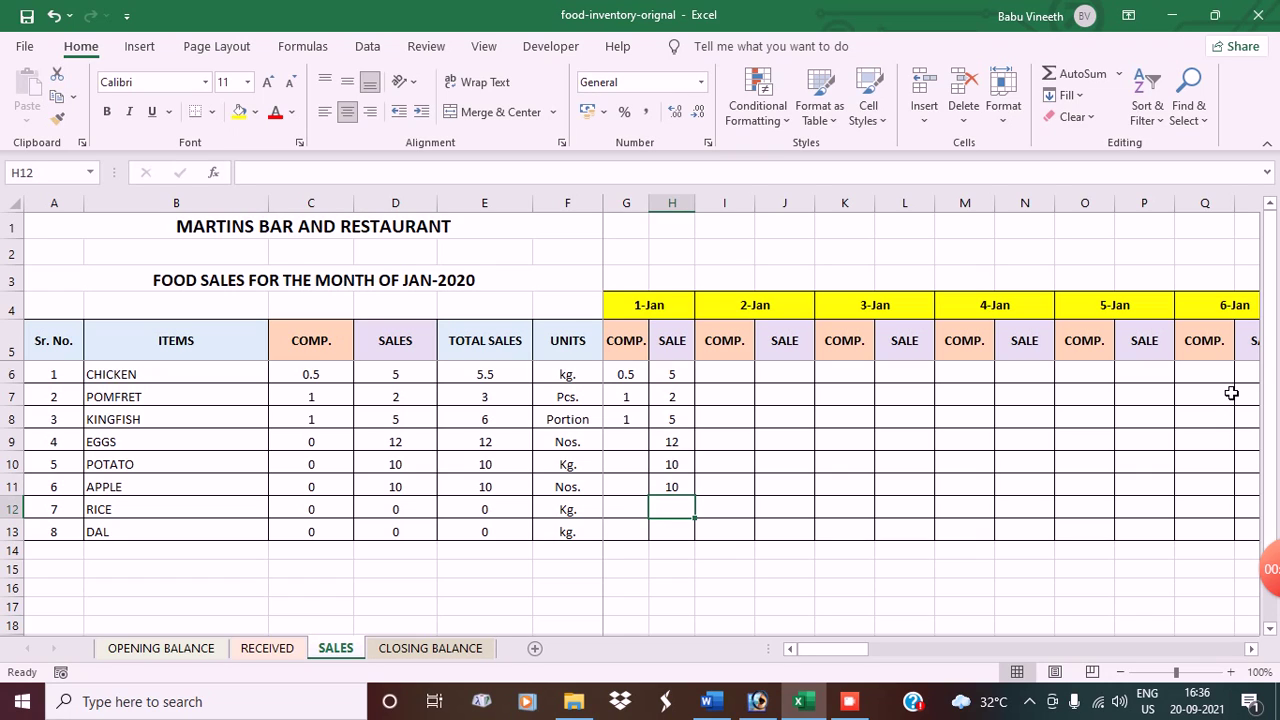
text(10)
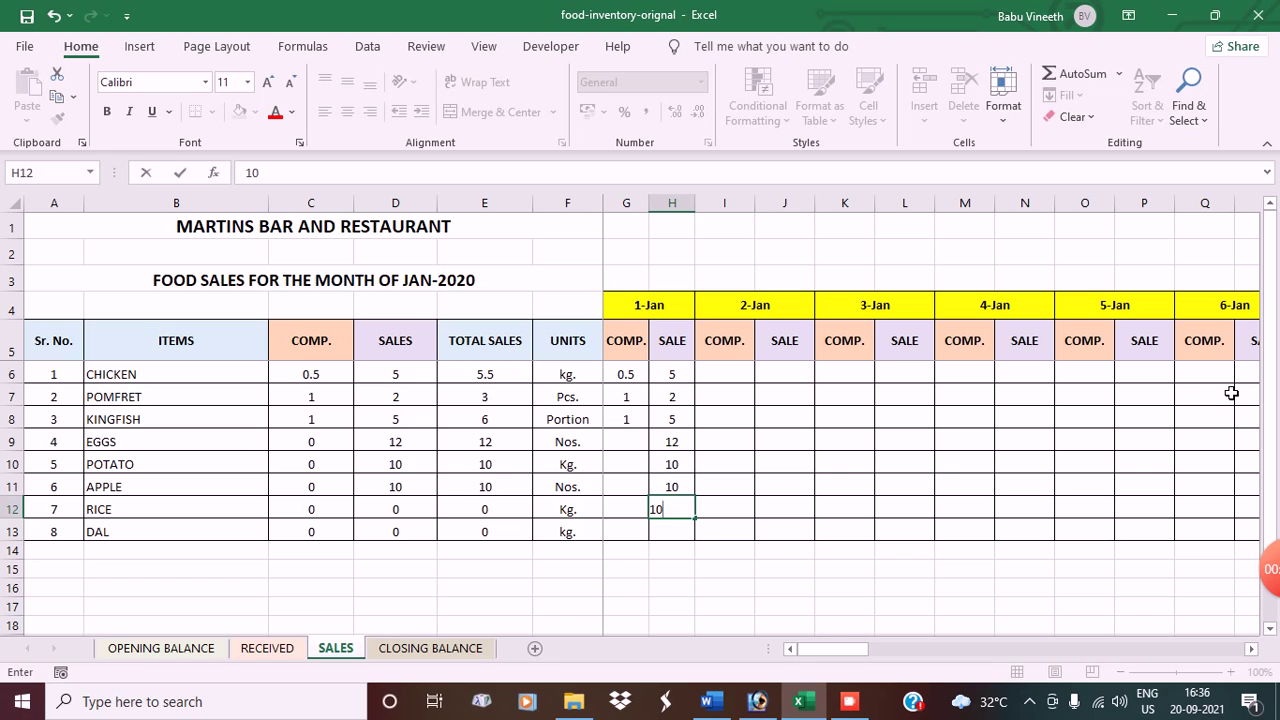
key(Return)
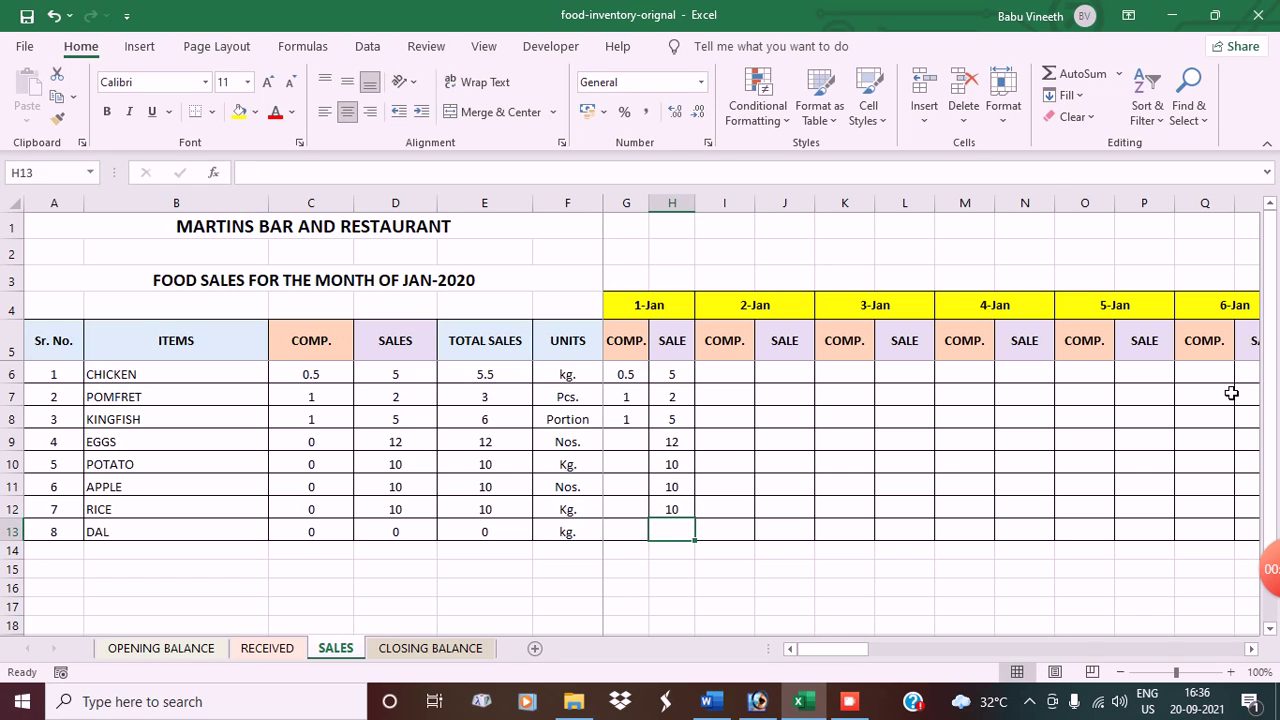
text(5)
key(Return)
key(Up)
key(Up)
key(Left)
key(Down)
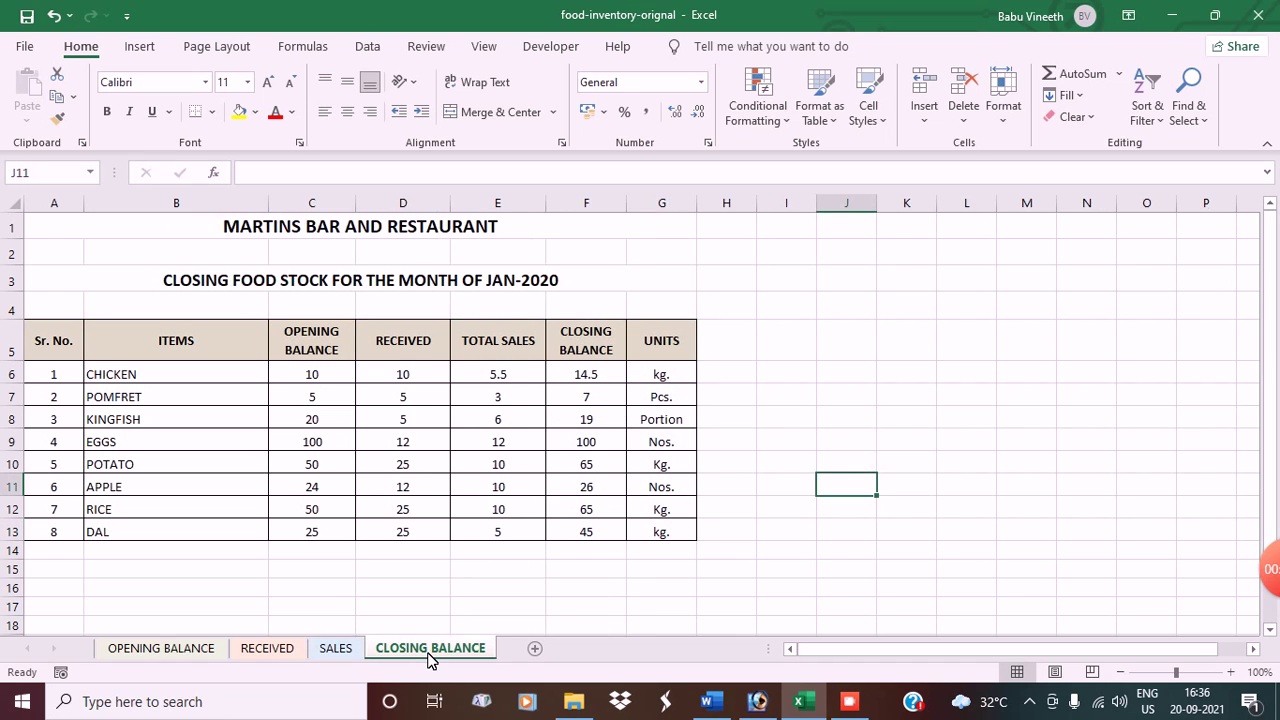
click(430, 650)
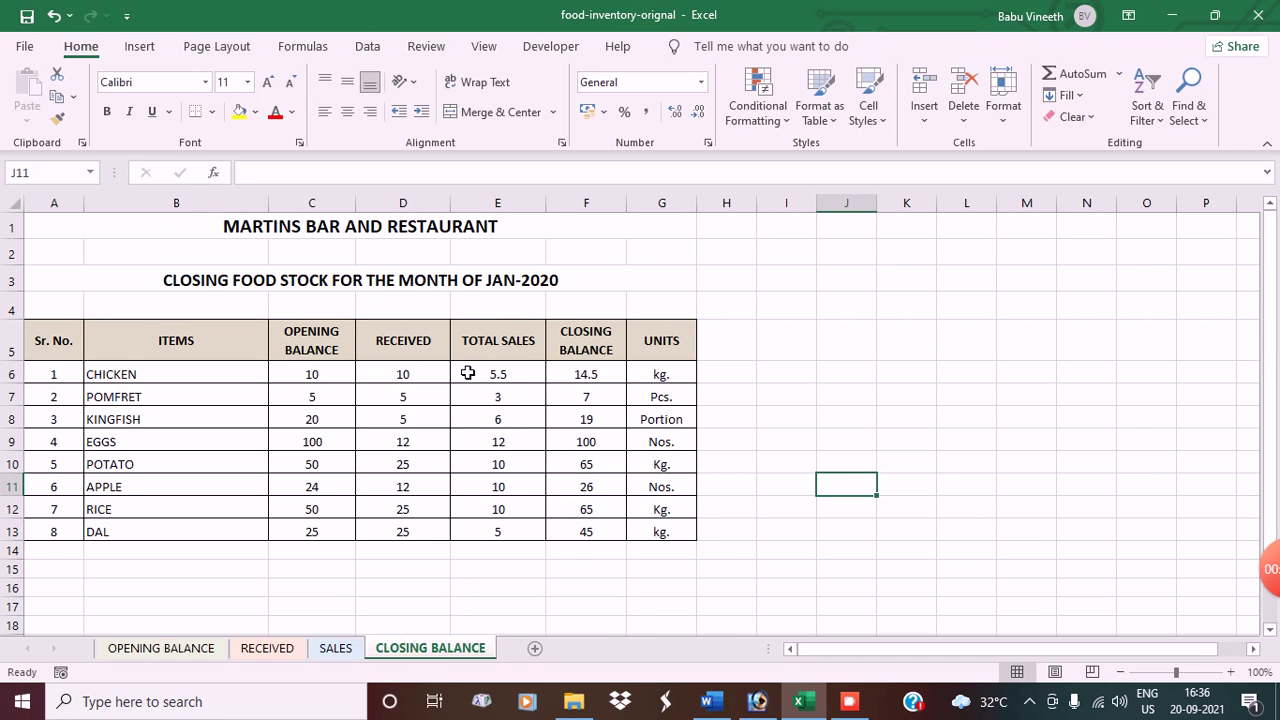